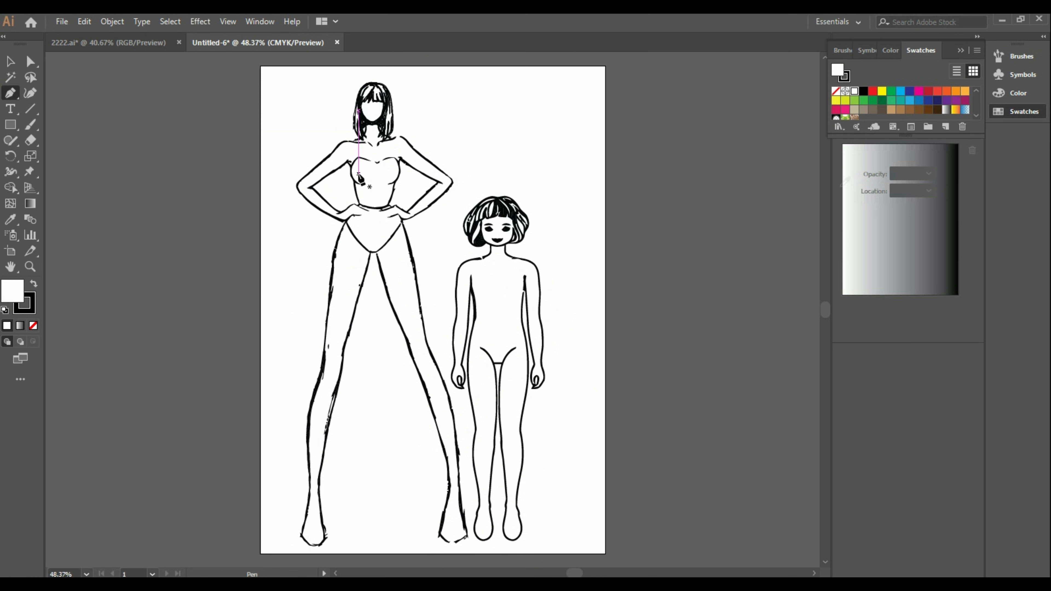
{"action": "left_click", "coordinate": [353, 184]}
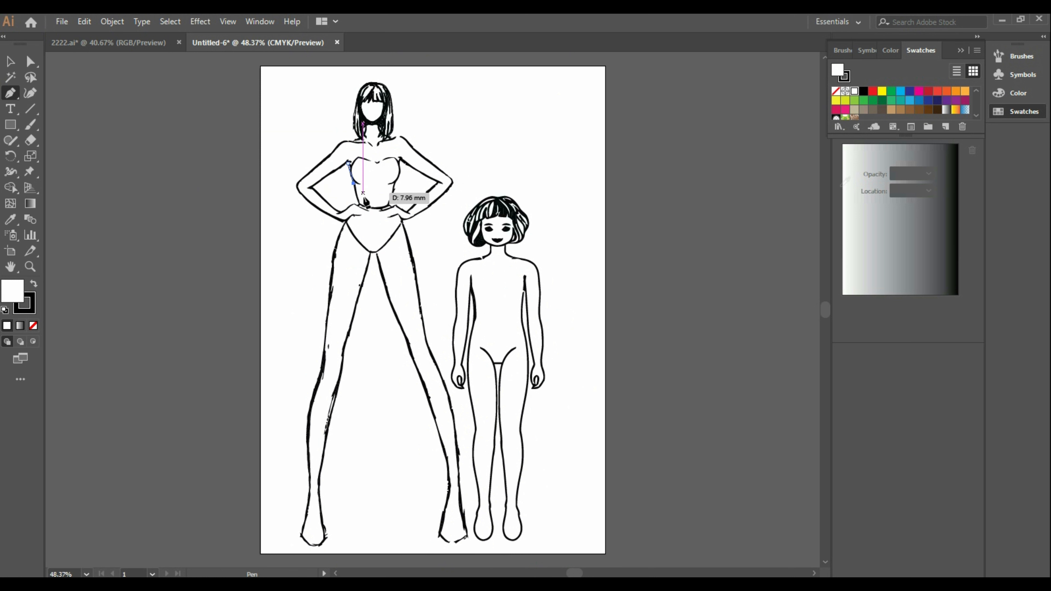
{"action": "left_click", "coordinate": [358, 206]}
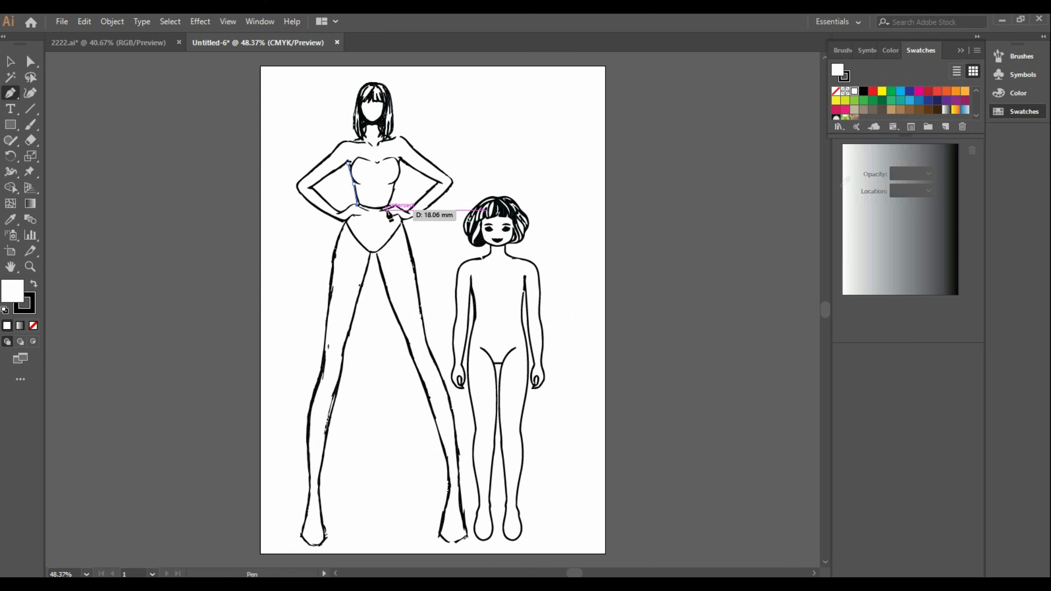
{"action": "key", "text": "ctrl+z"}
{"action": "key", "text": "ctrl+z"}
{"action": "left_click", "coordinate": [348, 203]}
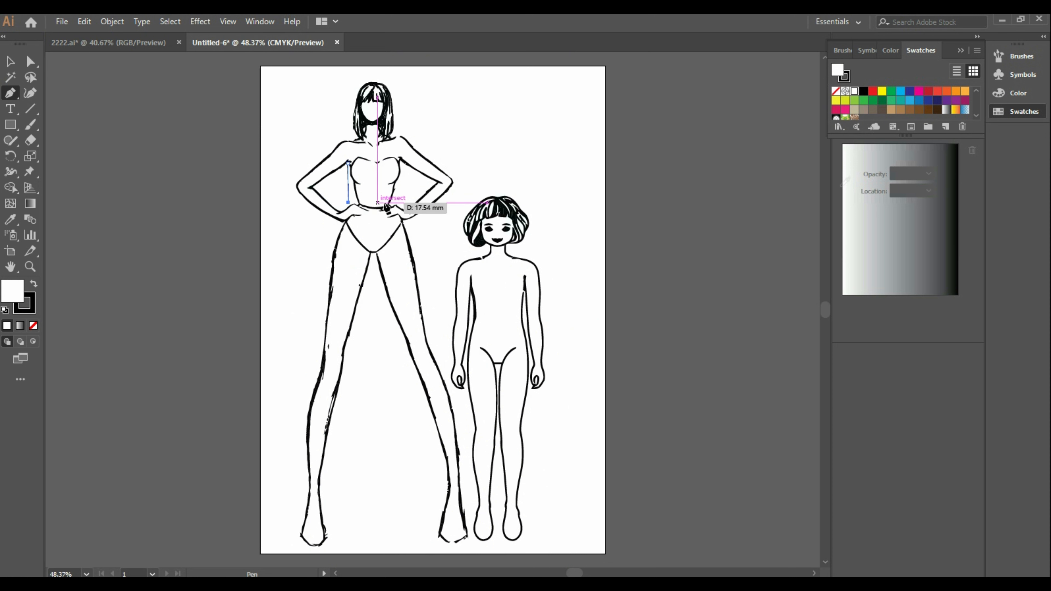
{"action": "key", "text": "ctrl+z"}
{"action": "left_click", "coordinate": [347, 196]}
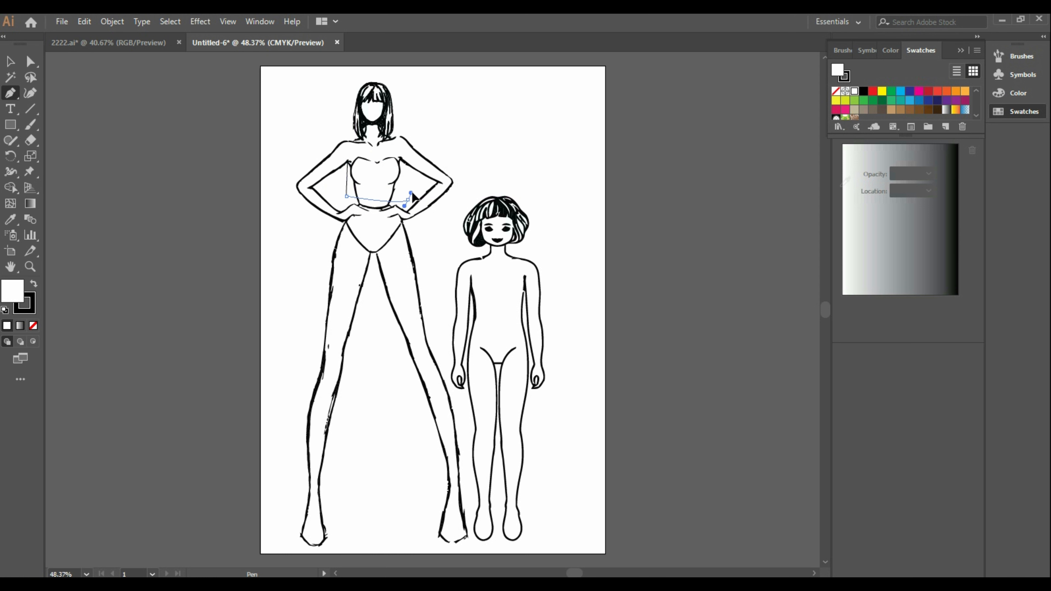
{"action": "left_click_drag", "start_coordinate": [435, 177], "coordinate": [443, 170]}
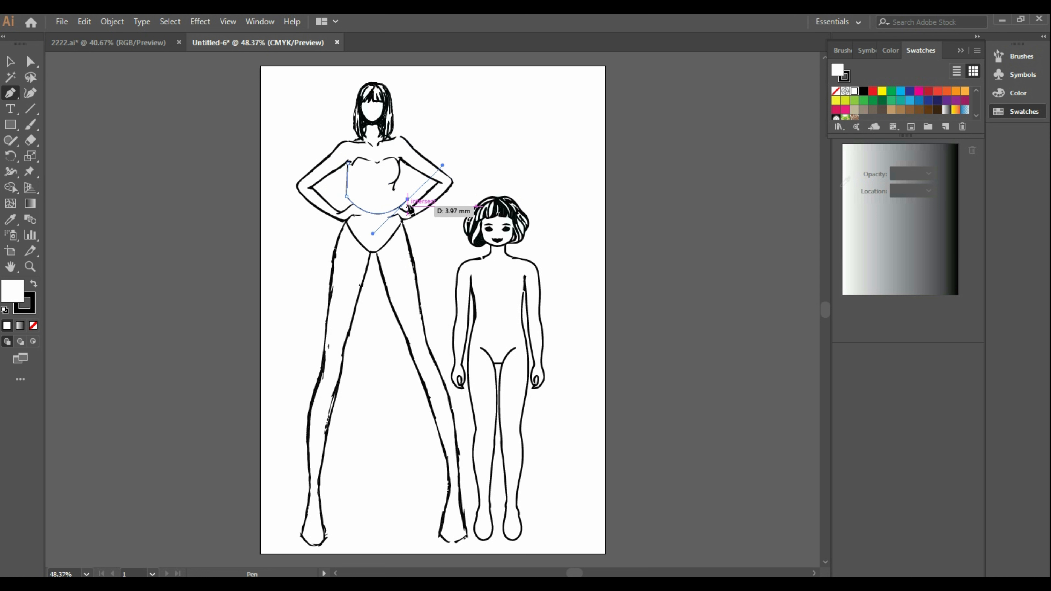
{"action": "key", "text": "ctrl+z"}
{"action": "key", "text": "ctrl+z"}
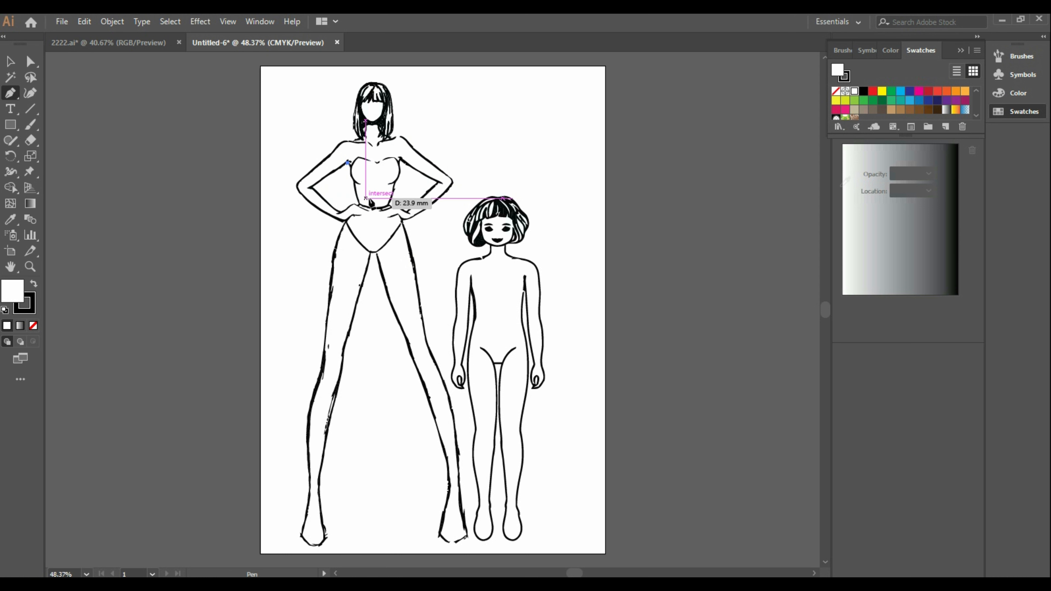
Draw an off-shoulder top on the woman figure with the Pen tool, with a rounded body, short sleeves and a gently curved neckline.
{"action": "left_click_drag", "start_coordinate": [374, 202], "coordinate": [410, 199]}
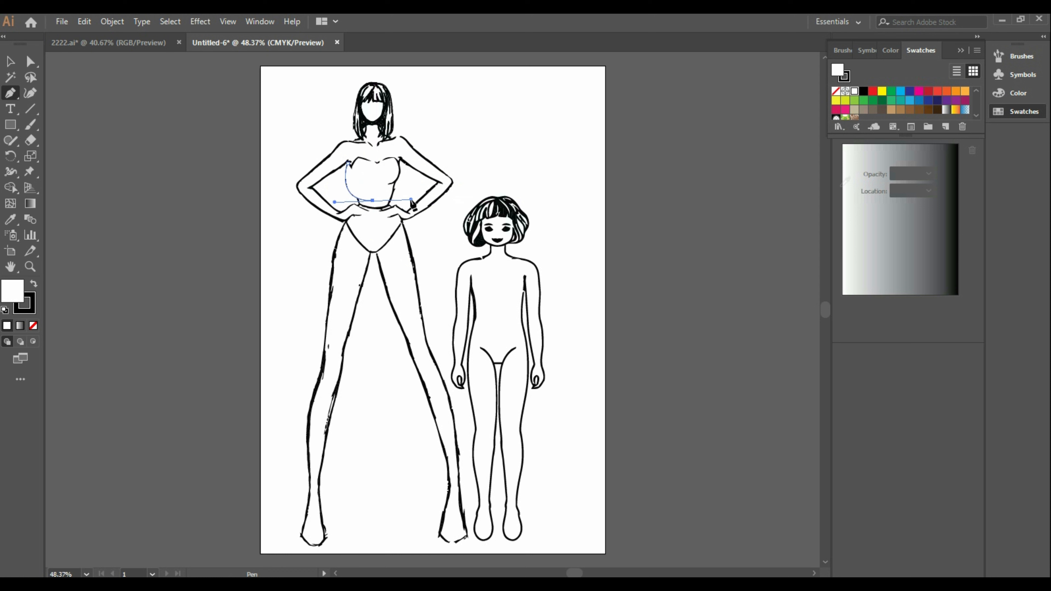
{"action": "left_click_drag", "start_coordinate": [401, 163], "coordinate": [413, 141]}
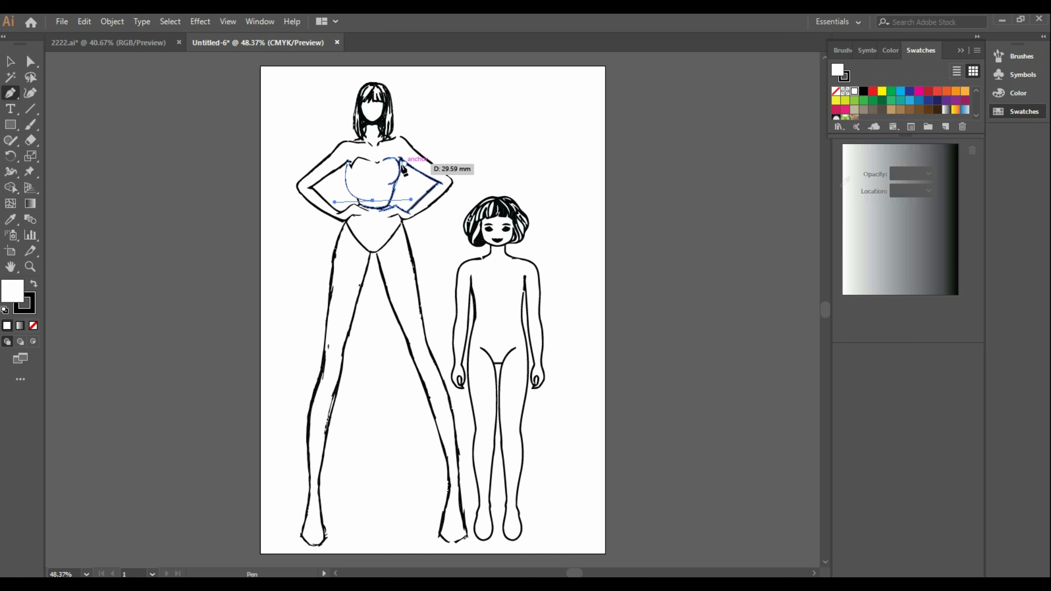
{"action": "mouse_move", "coordinate": [399, 162]}
{"action": "left_mouse_down"}
{"action": "mouse_move", "coordinate": [400, 139]}
{"action": "mouse_move", "coordinate": [391, 145]}
{"action": "mouse_move", "coordinate": [409, 217]}
{"action": "mouse_move", "coordinate": [409, 169]}
{"action": "mouse_move", "coordinate": [433, 166]}
{"action": "mouse_move", "coordinate": [407, 141]}
{"action": "mouse_move", "coordinate": [410, 150]}
{"action": "left_mouse_up"}
{"action": "key", "text": "ctrl+z"}
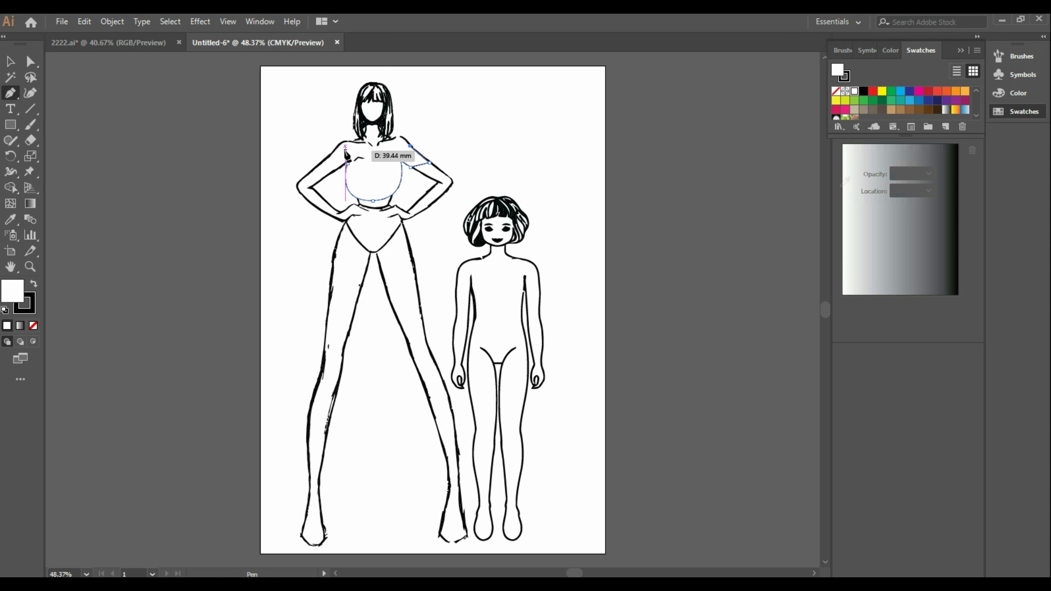
{"action": "left_click_drag", "start_coordinate": [345, 150], "coordinate": [323, 133]}
{"action": "key", "text": "ctrl+z"}
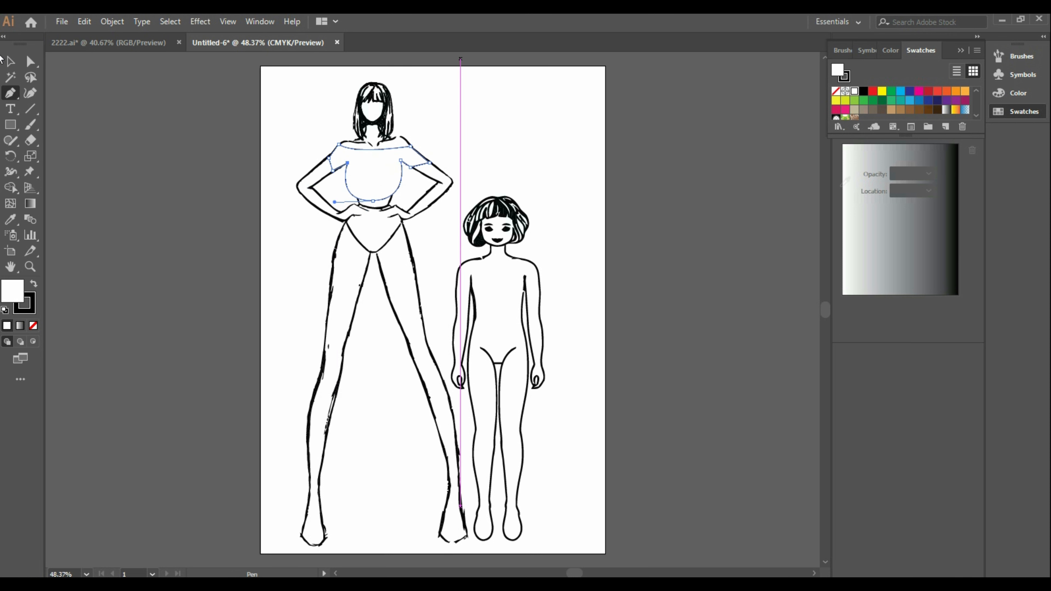
{"action": "left_click", "coordinate": [11, 62]}
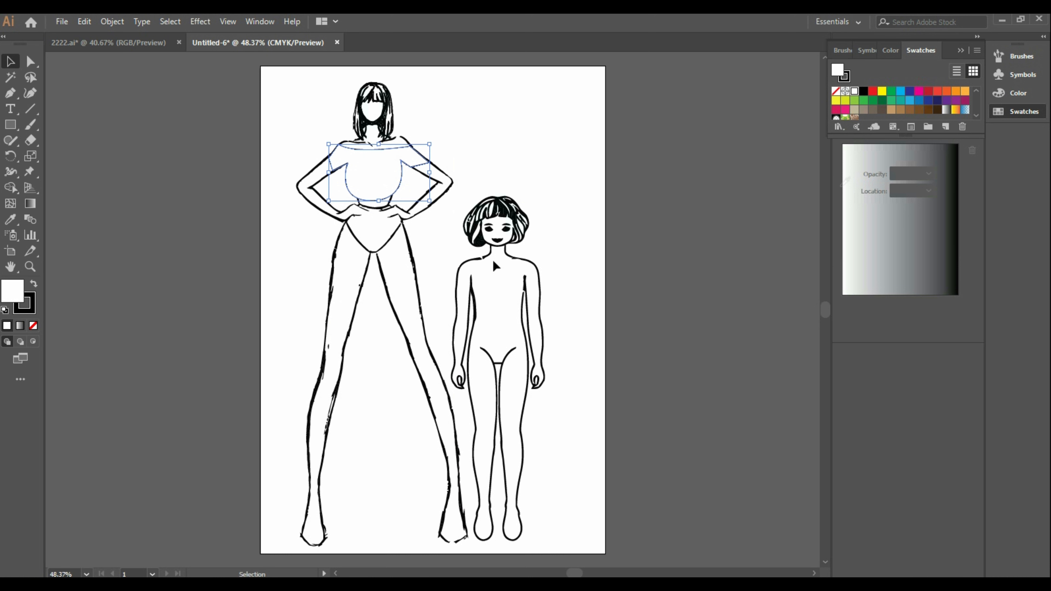
Start a top on the child figure with the Pen tool, outlining the left sleeve hem, armpit, left side and curved bottom hem.
{"action": "left_click", "coordinate": [9, 95]}
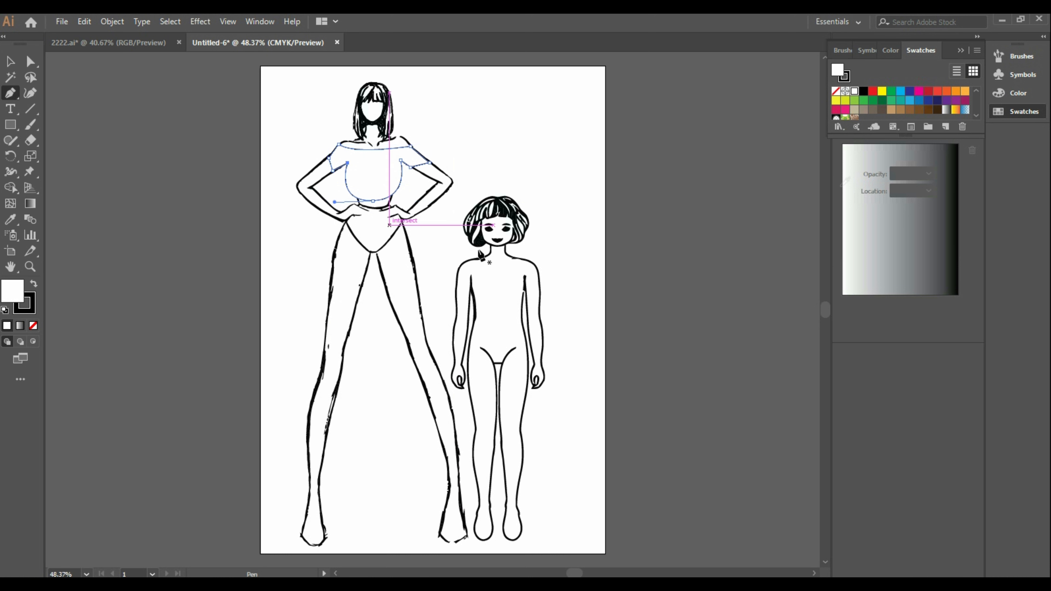
{"action": "left_click", "coordinate": [454, 290]}
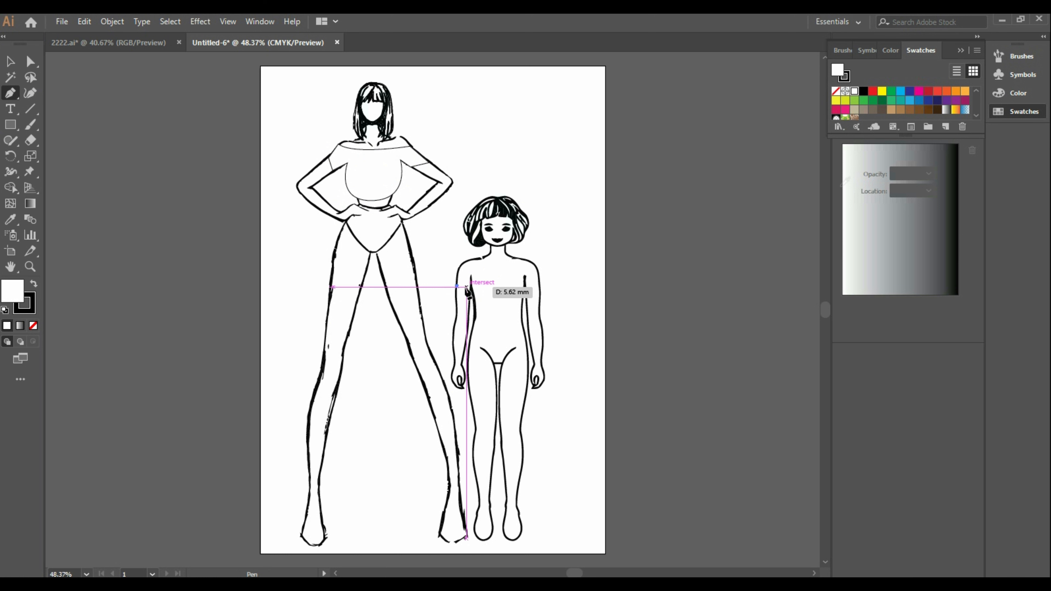
{"action": "key", "text": "ctrl+z"}
{"action": "left_click", "coordinate": [454, 288]}
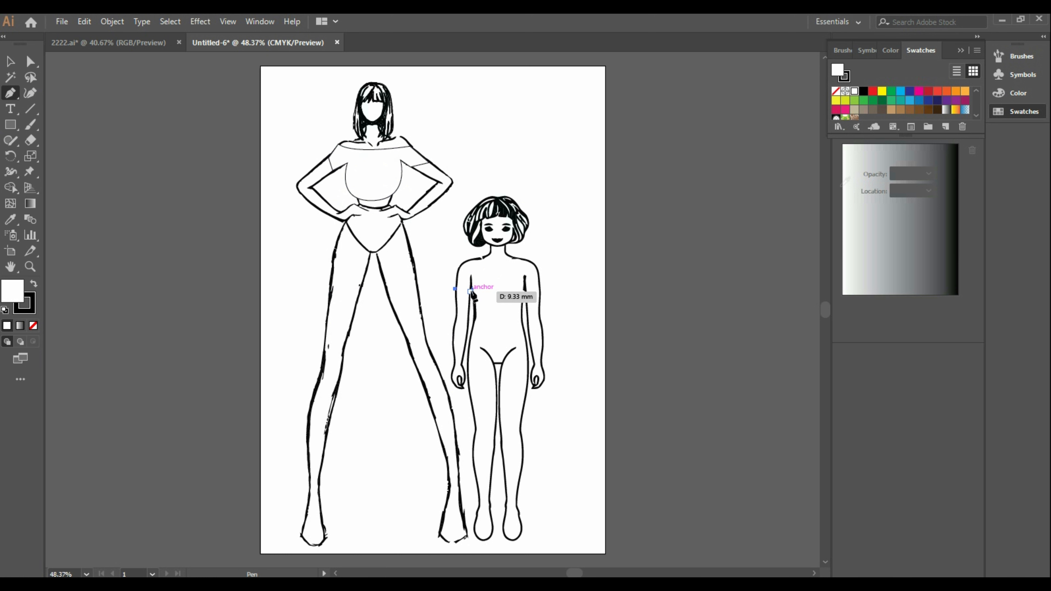
{"action": "left_click", "coordinate": [470, 279]}
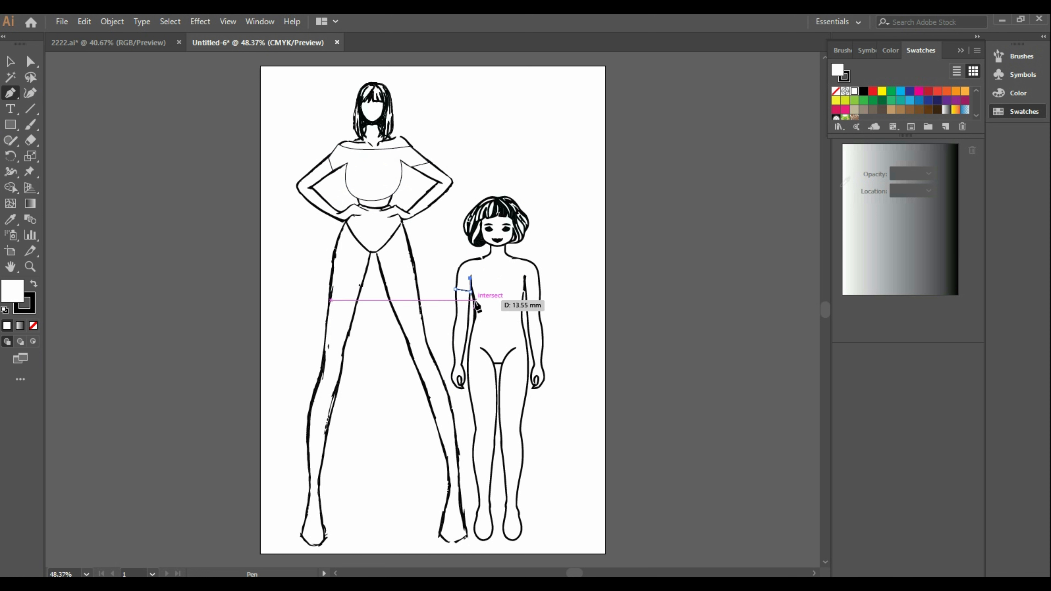
{"action": "left_click", "coordinate": [474, 300]}
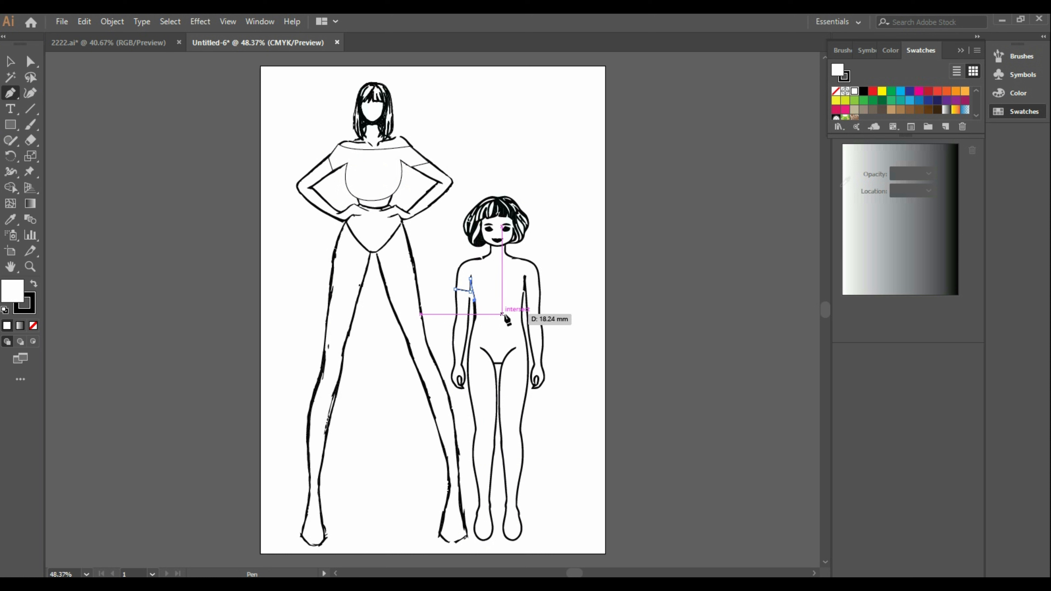
{"action": "left_click_drag", "start_coordinate": [506, 318], "coordinate": [521, 313]}
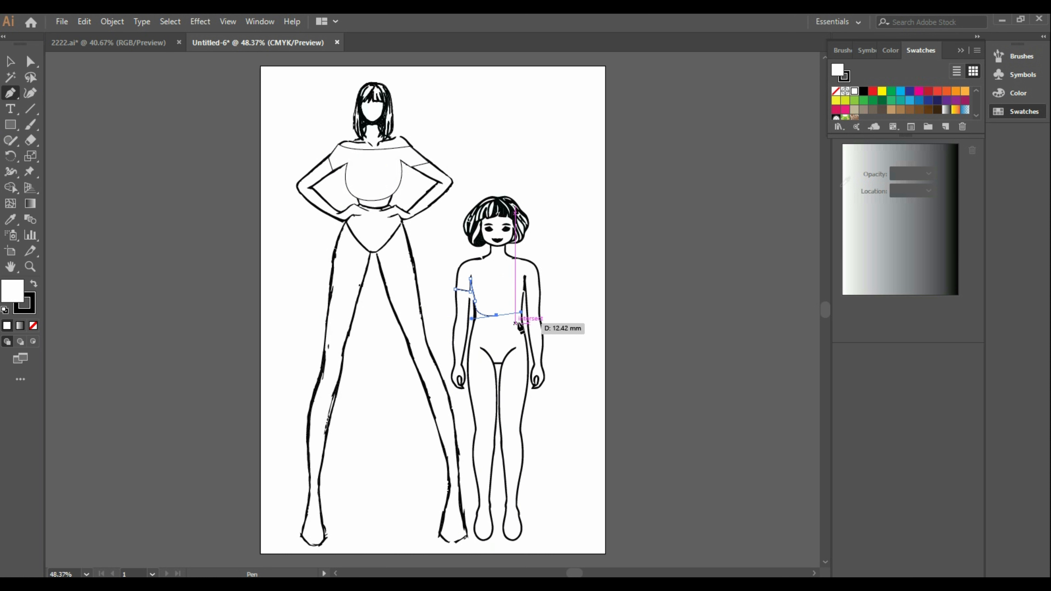
Complete the child's top with the right side, right short sleeve and a curved off-shoulder neckline, closing the path at the left sleeve.
{"action": "left_click_drag", "start_coordinate": [523, 291], "coordinate": [526, 262]}
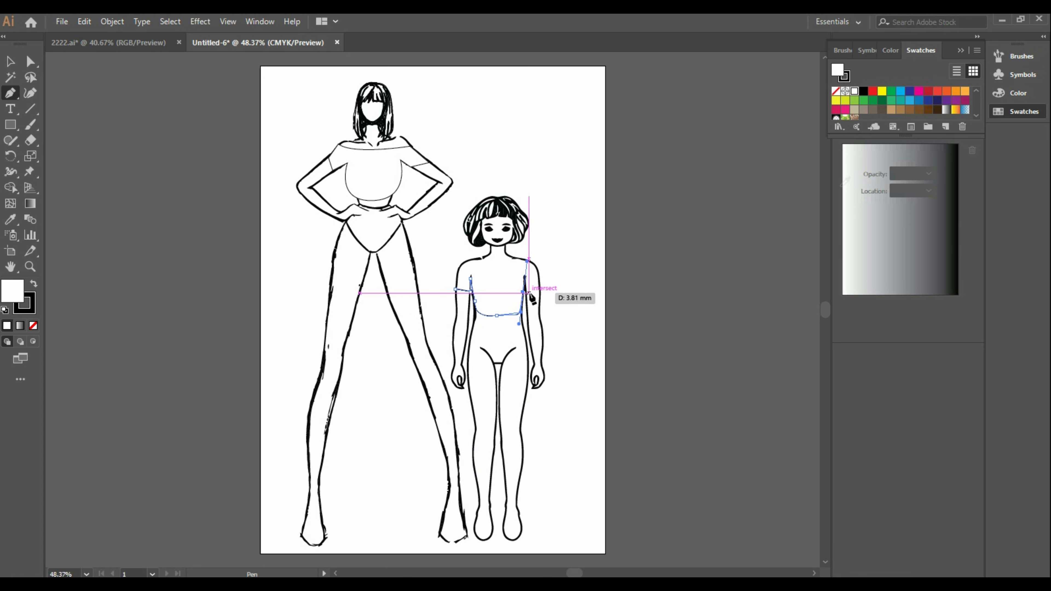
{"action": "left_click", "coordinate": [525, 281]}
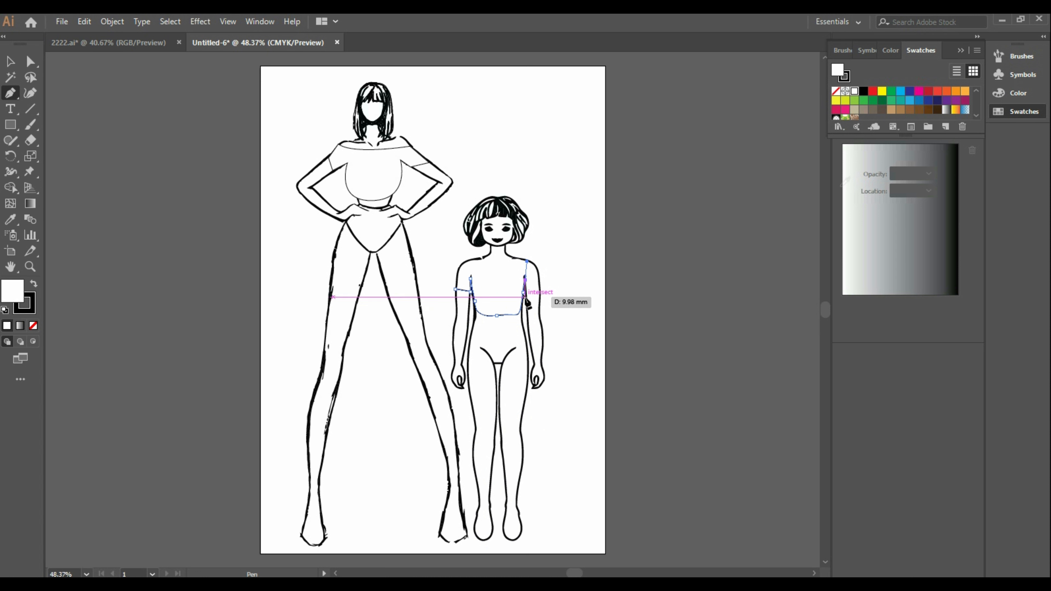
{"action": "left_click", "coordinate": [529, 301], "text": "ctrl"}
{"action": "left_click", "coordinate": [540, 292], "text": "ctrl"}
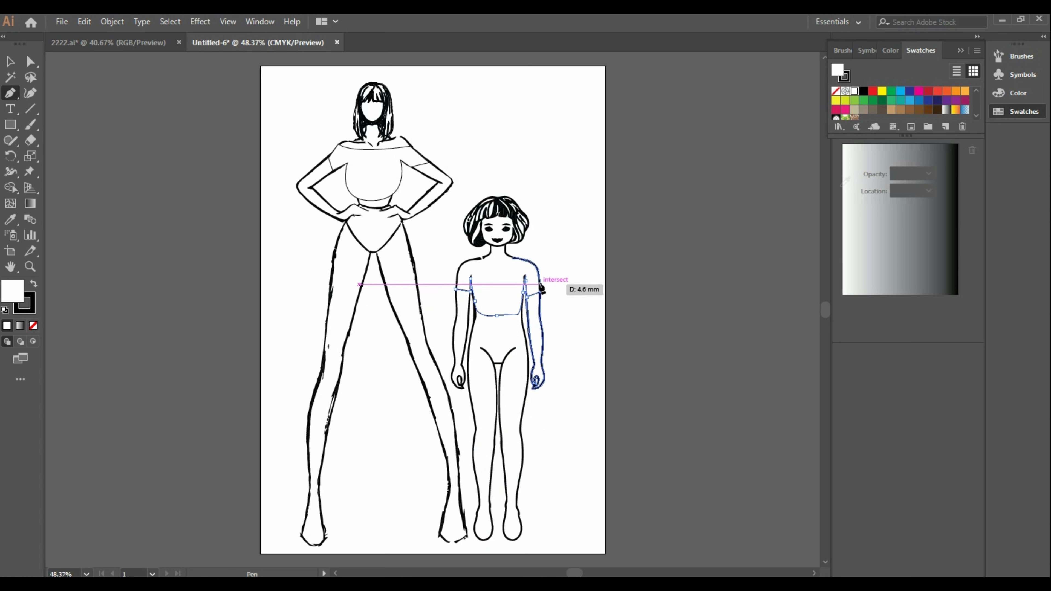
{"action": "left_click", "coordinate": [538, 275]}
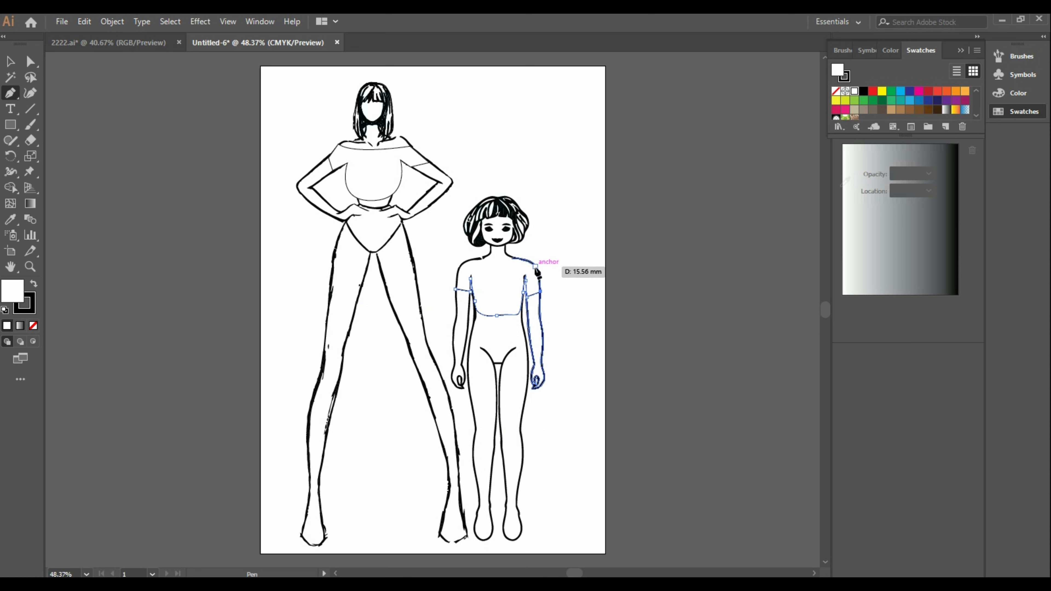
{"action": "left_click_drag", "start_coordinate": [460, 269], "coordinate": [430, 239]}
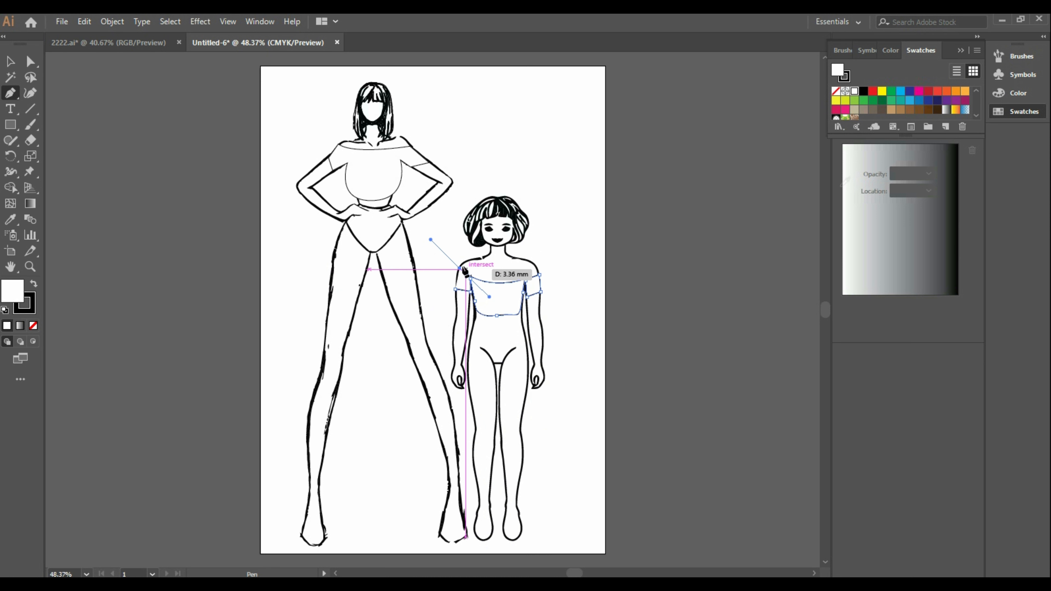
{"action": "left_click", "coordinate": [455, 288]}
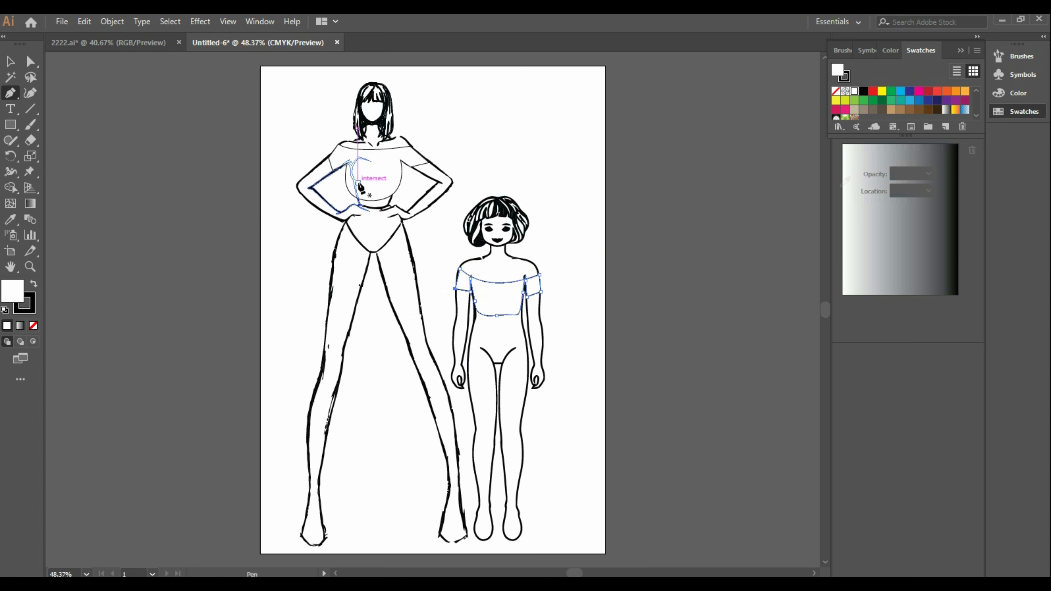
Start high-waisted shorts on the woman figure with the Pen tool, outlining the waistline, right hip, outer thigh and right leg hem.
{"action": "left_click", "coordinate": [356, 191]}
{"action": "left_click", "coordinate": [393, 190]}
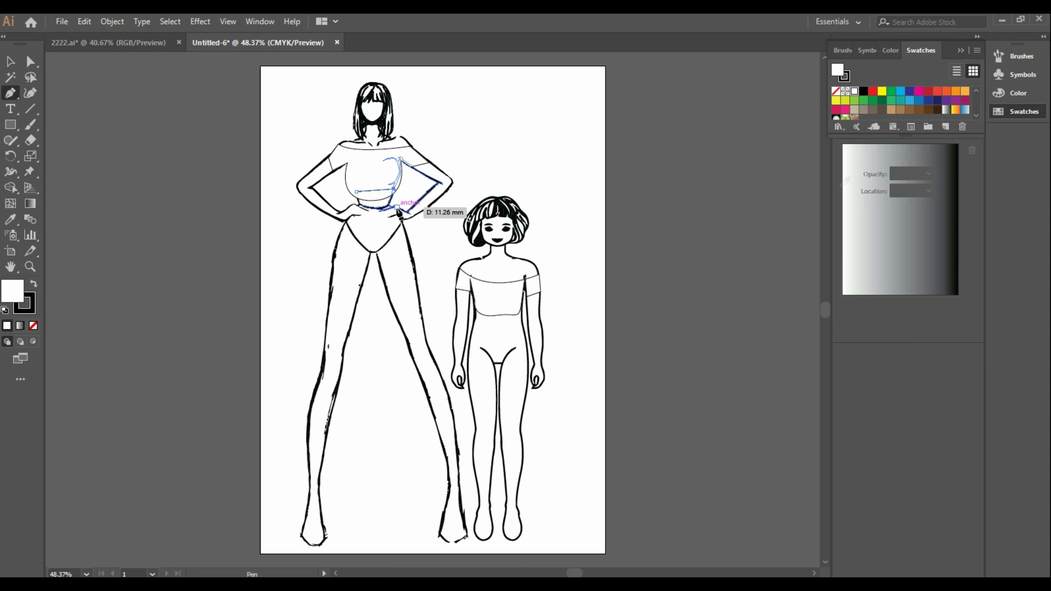
{"action": "left_click", "coordinate": [389, 206]}
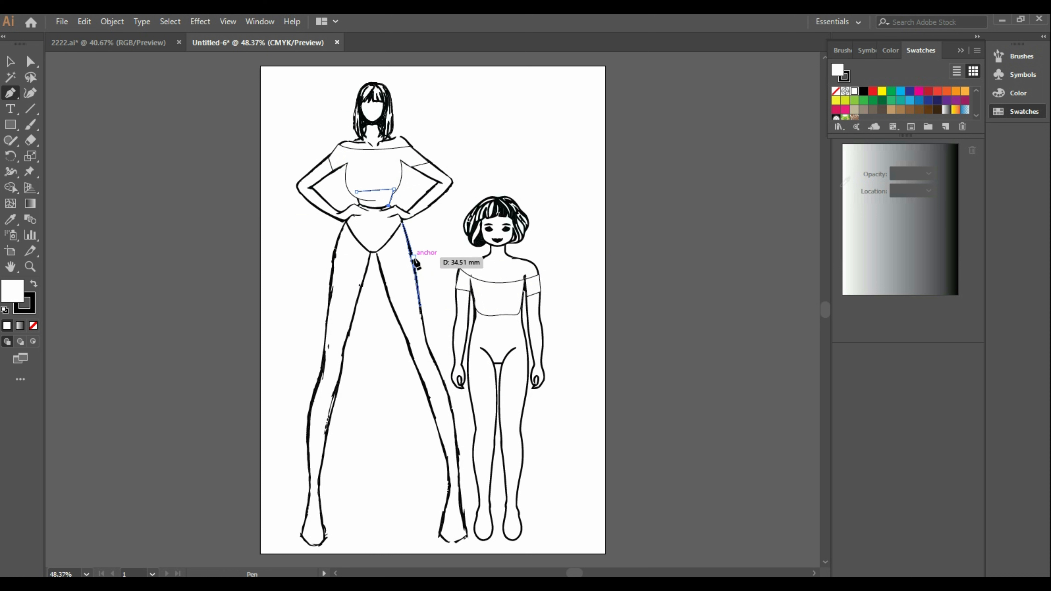
{"action": "left_click_drag", "start_coordinate": [414, 259], "coordinate": [425, 320]}
{"action": "left_click", "coordinate": [400, 322]}
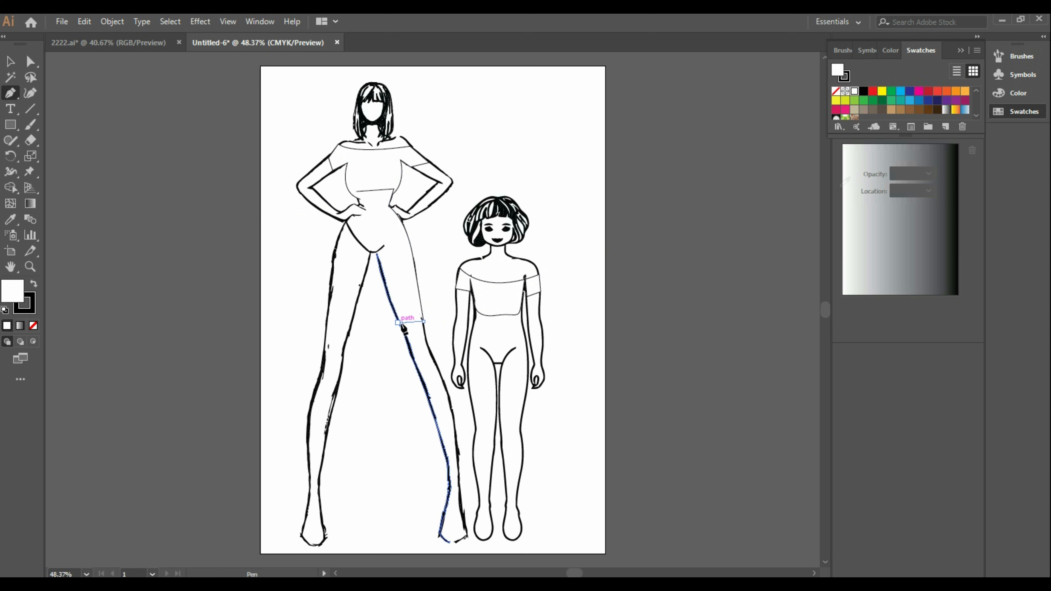
Continue the woman's shorts up the right inner thigh, across the crotch, down the left inner thigh and along the left leg hem.
{"action": "left_click", "coordinate": [376, 251]}
{"action": "left_click", "coordinate": [370, 251]}
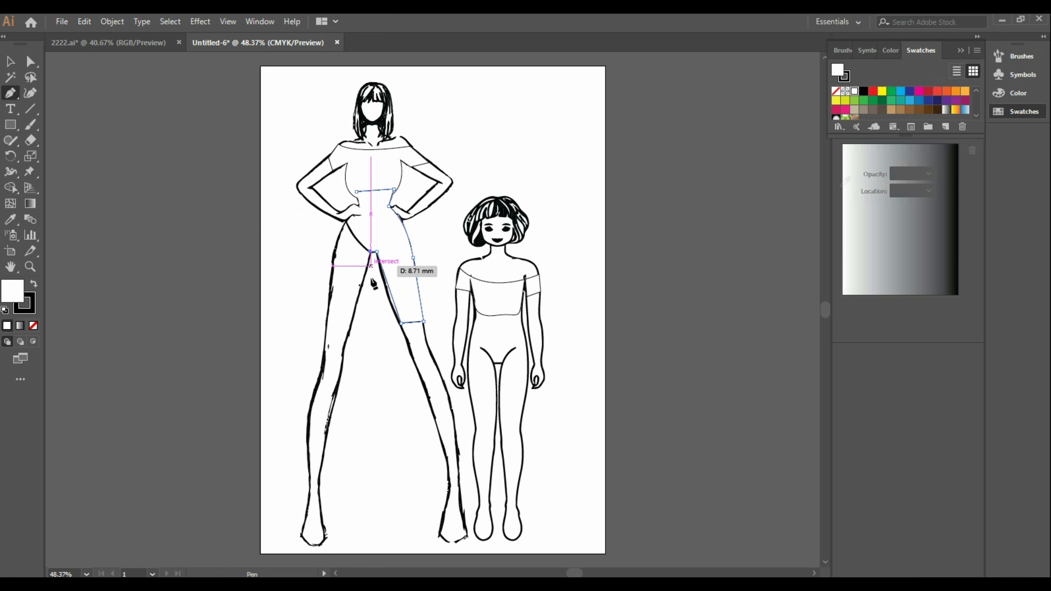
{"action": "left_click", "coordinate": [352, 322]}
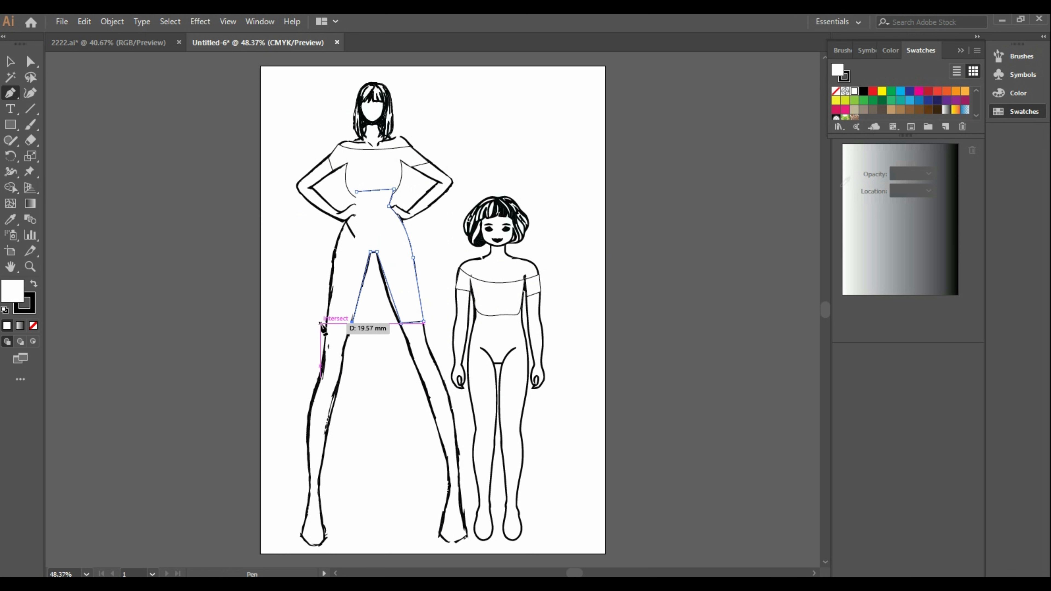
{"action": "left_click", "coordinate": [326, 322]}
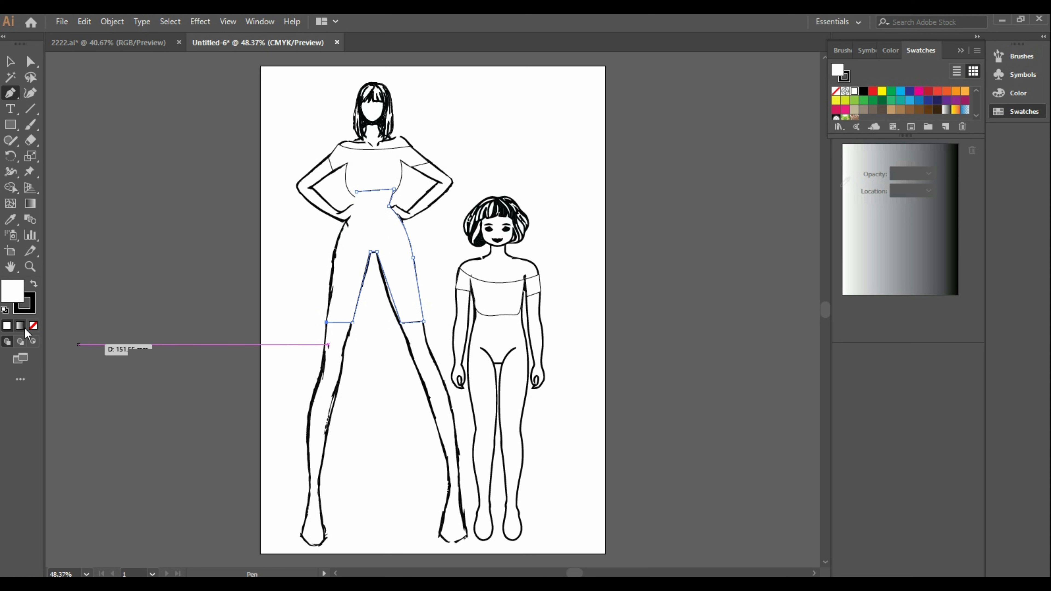
Set the shorts' fill to none and trace the left outer thigh and hip up to the waist.
{"action": "left_click", "coordinate": [32, 326]}
{"action": "left_click", "coordinate": [332, 268]}
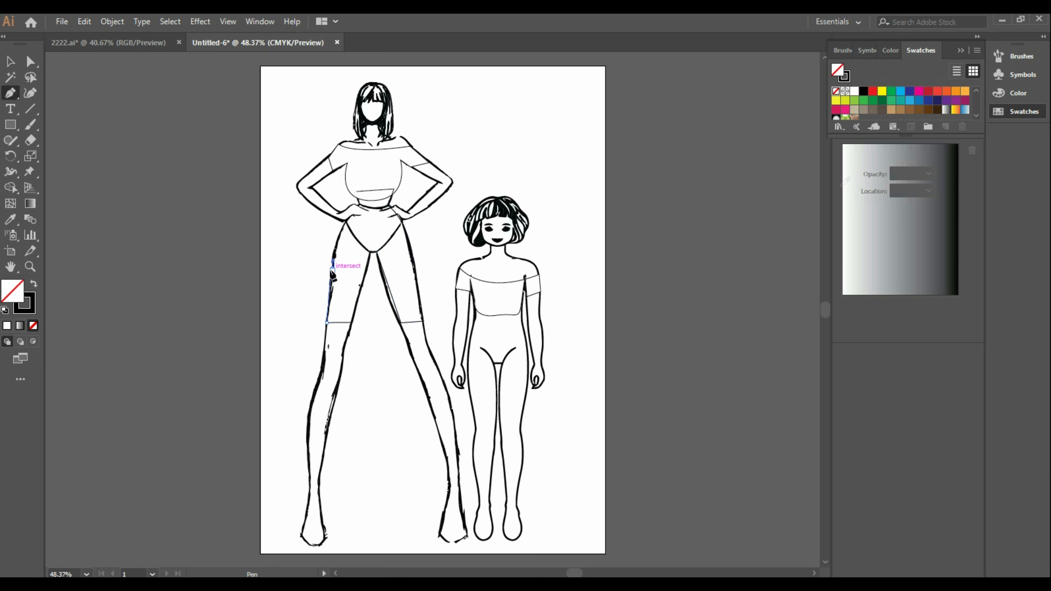
{"action": "left_click", "coordinate": [340, 232]}
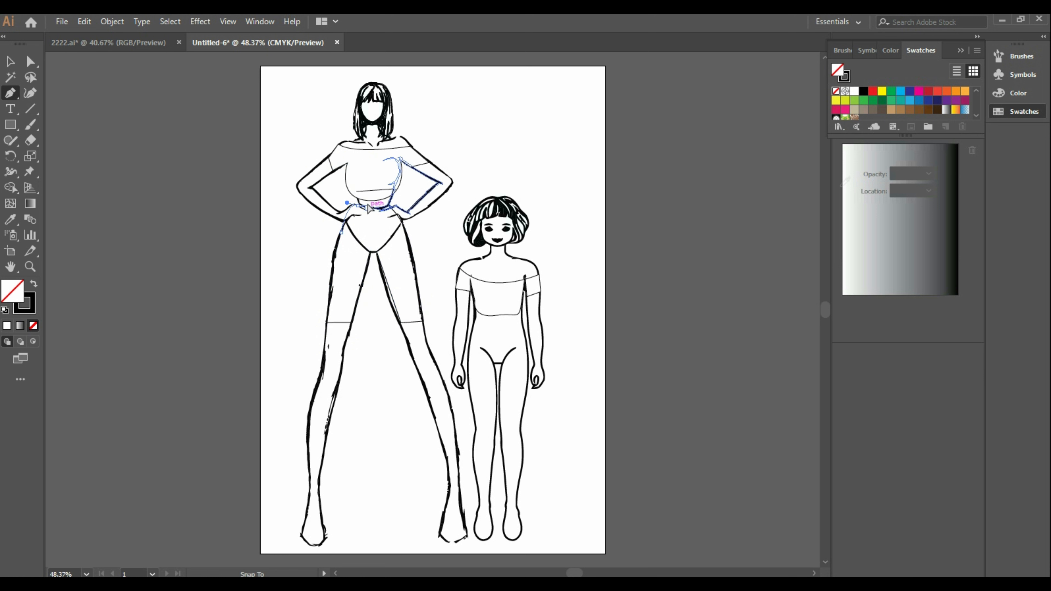
{"action": "left_click", "coordinate": [357, 207]}
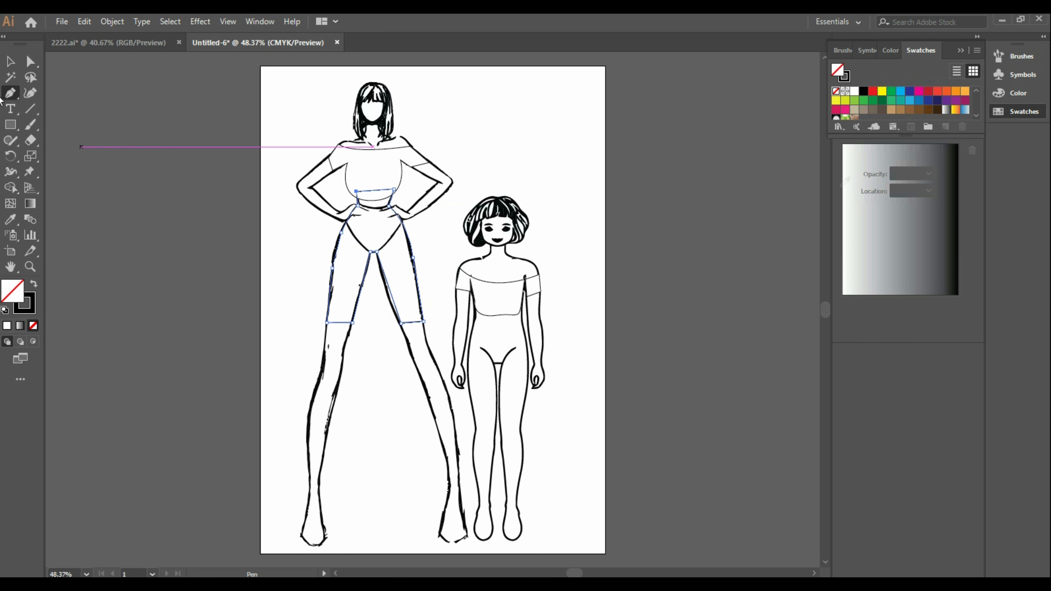
Stretch the child's top slightly downward to lengthen it, and nudge it up four times.
{"action": "left_click", "coordinate": [12, 62]}
{"action": "left_click", "coordinate": [497, 317]}
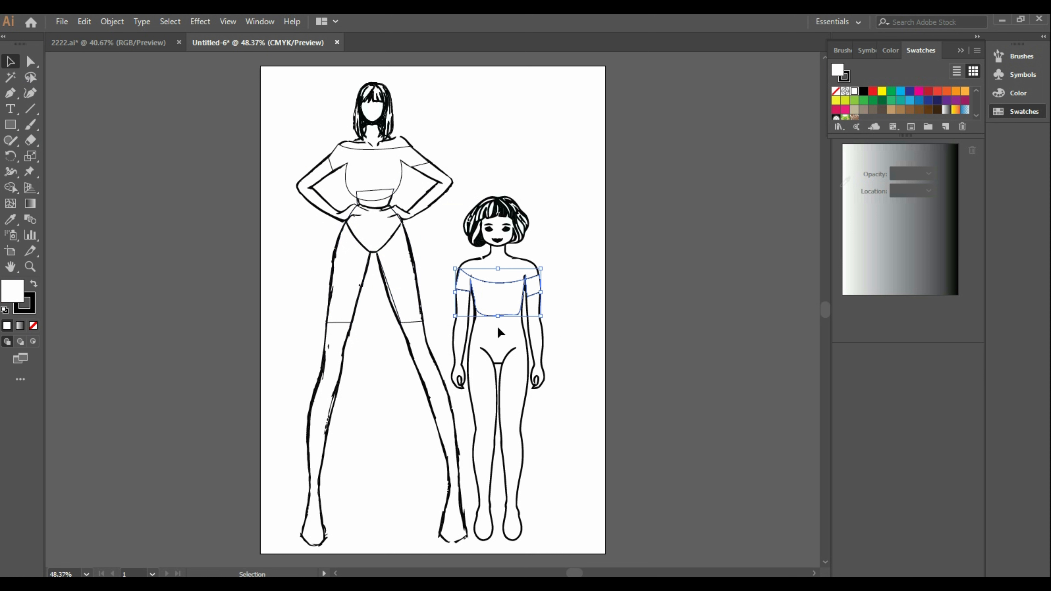
{"action": "left_click_drag", "start_coordinate": [500, 317], "coordinate": [499, 324]}
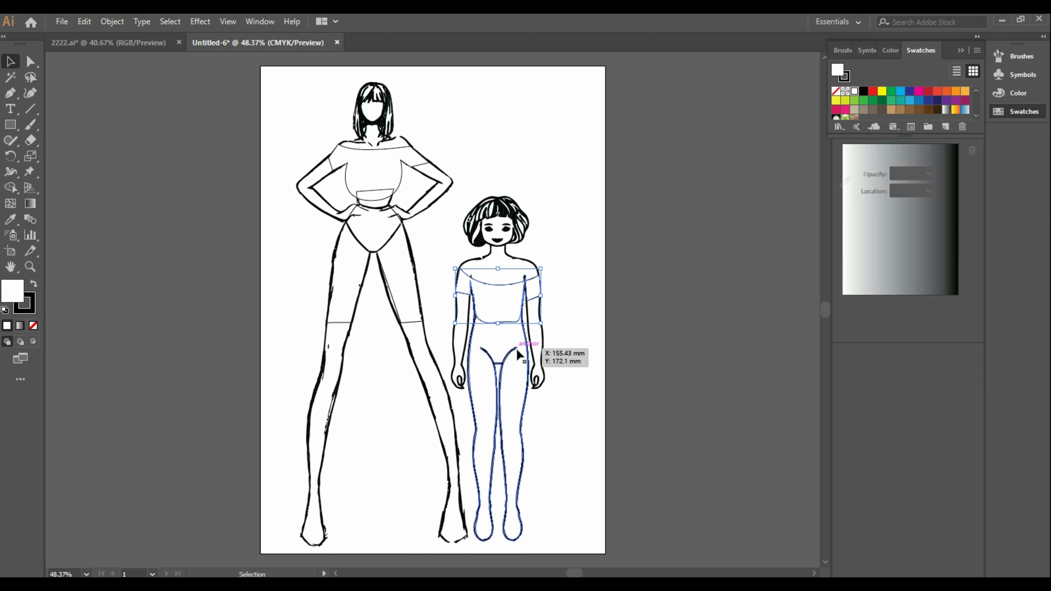
{"action": "key", "text": "Up"}
{"action": "key", "text": "Up"}
{"action": "key", "text": "Up"}
{"action": "key", "text": "Up"}
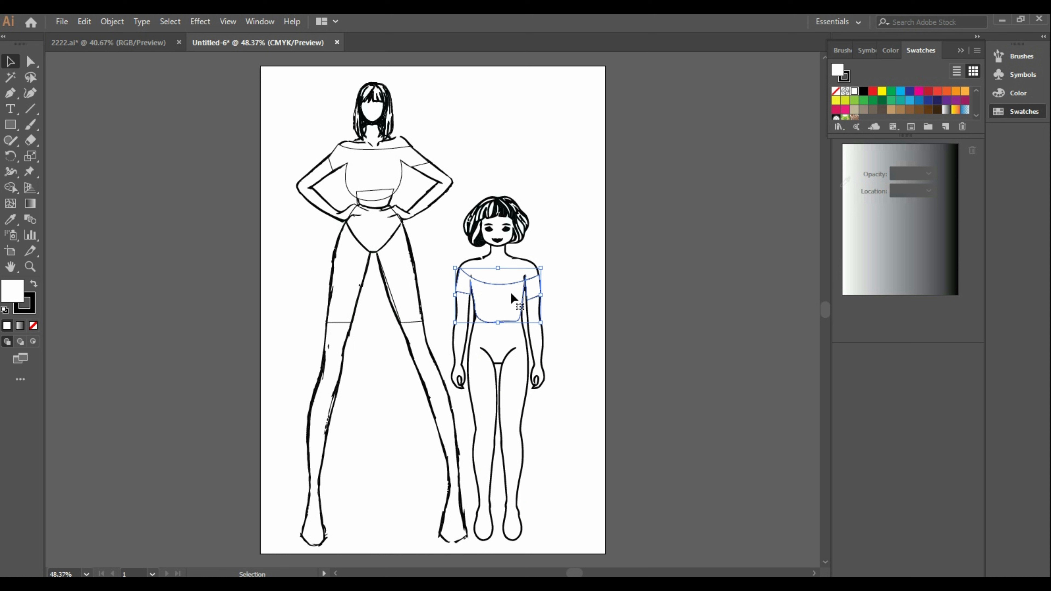
Stretch the child's top slightly and start the child's shorts with the Pen tool, outlining the waistline, right hip, outer thigh and right leg hem.
{"action": "left_click_drag", "start_coordinate": [499, 323], "coordinate": [497, 324]}
{"action": "left_click", "coordinate": [10, 93]}
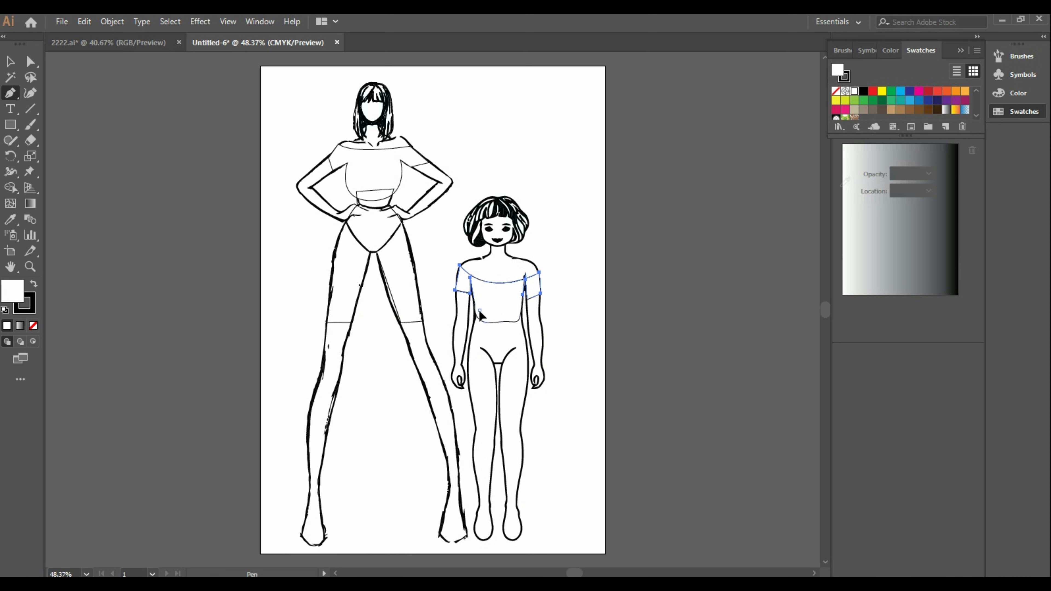
{"action": "left_click", "coordinate": [480, 310]}
{"action": "left_click", "coordinate": [515, 309]}
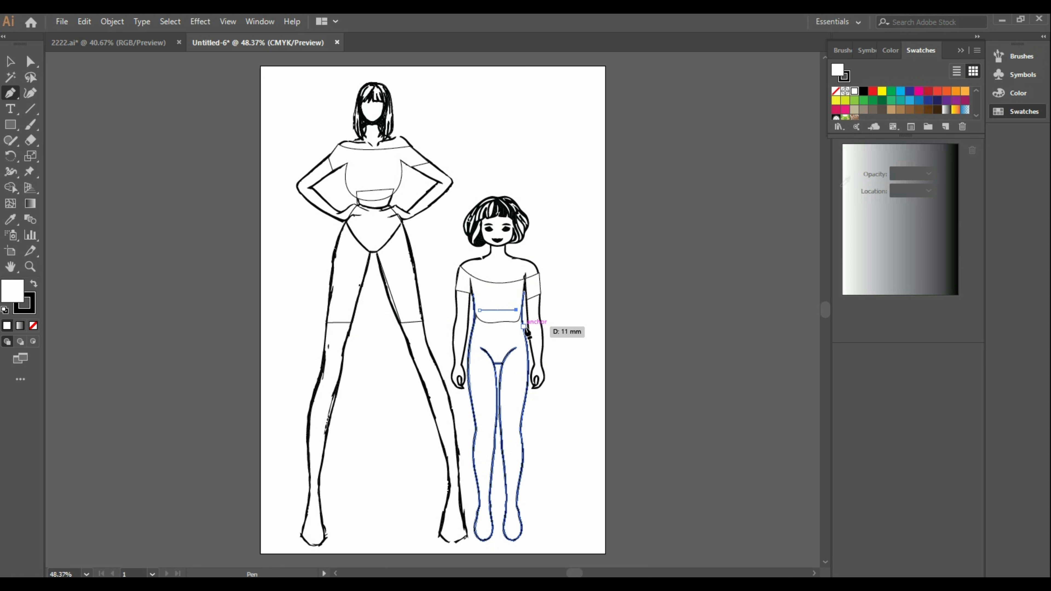
{"action": "left_click", "coordinate": [524, 327]}
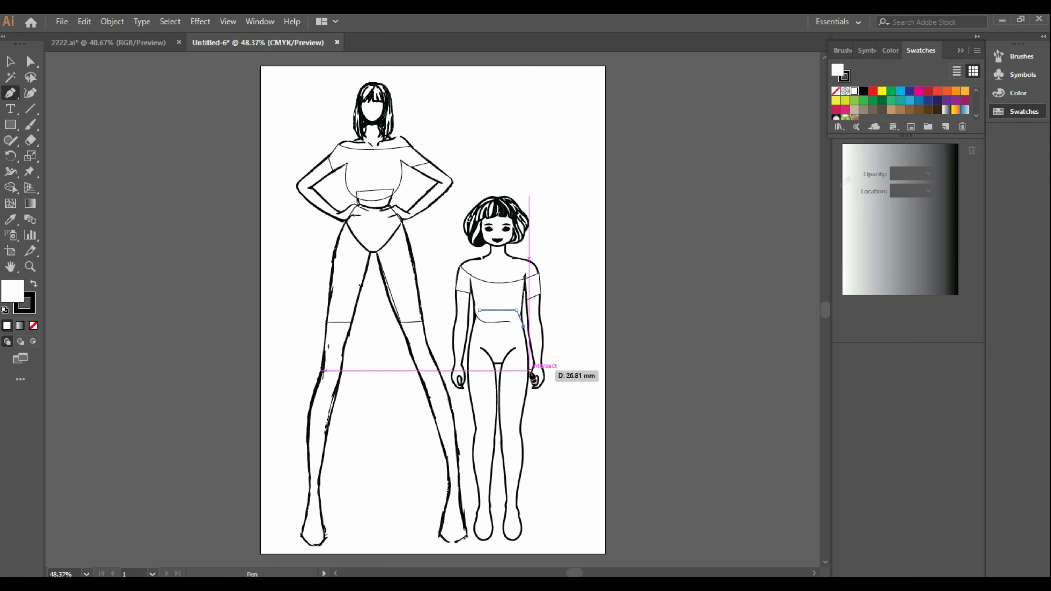
{"action": "left_click", "coordinate": [527, 375]}
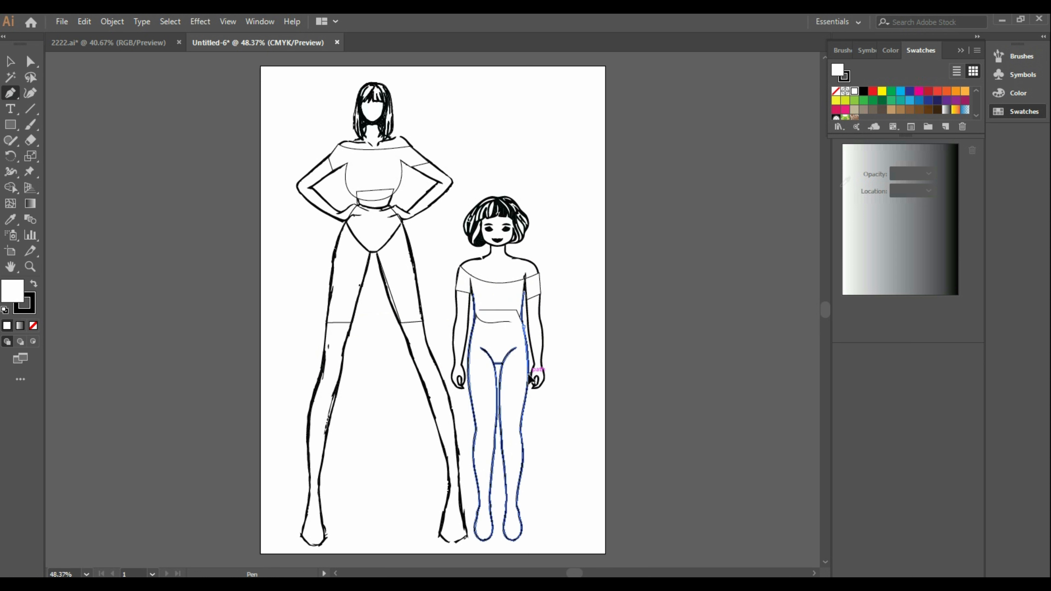
{"action": "left_click", "coordinate": [524, 410]}
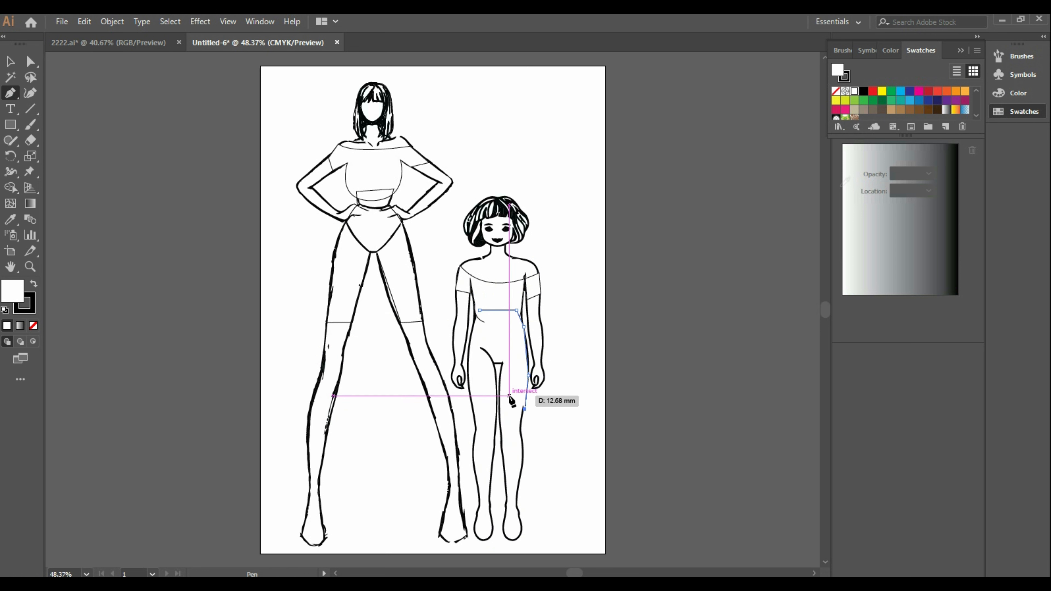
{"action": "left_click", "coordinate": [499, 409]}
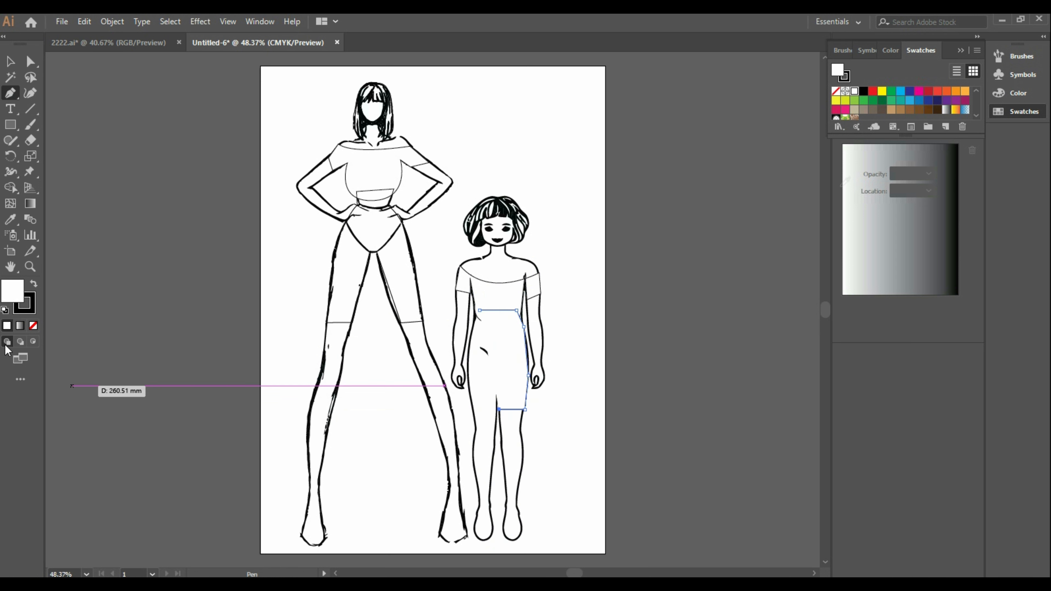
Set the child's shorts' fill to none and continue up to the crotch, down the left inner thigh and along the left leg hem.
{"action": "left_click", "coordinate": [33, 326]}
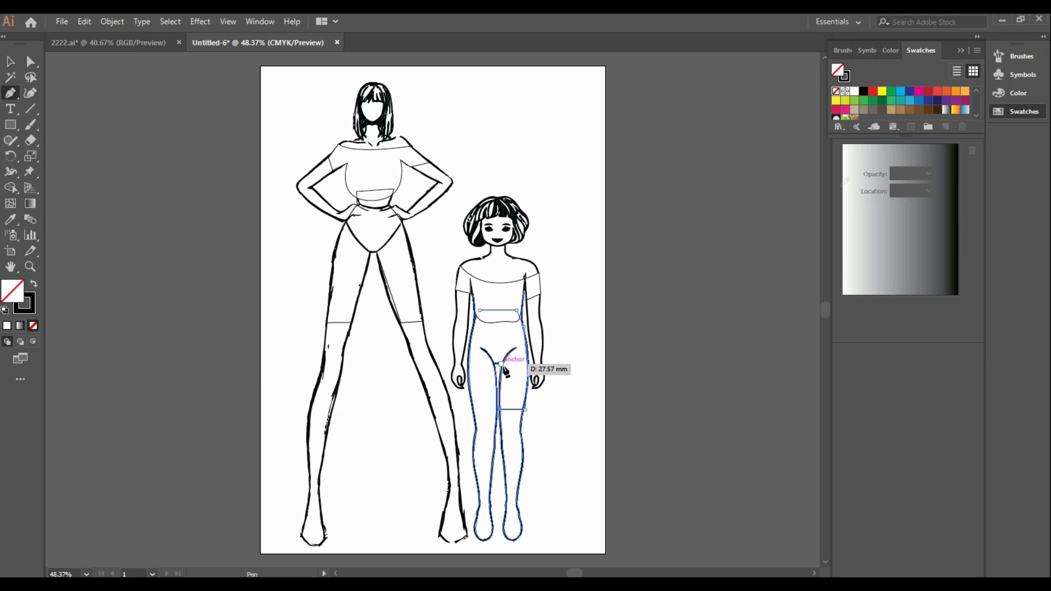
{"action": "left_click", "coordinate": [494, 363]}
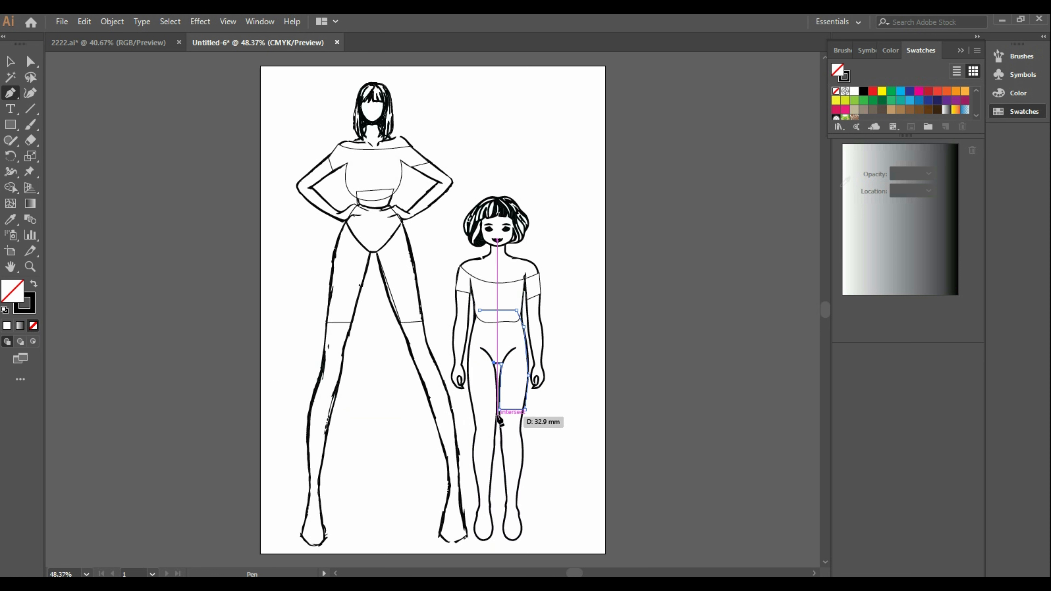
{"action": "left_click", "coordinate": [497, 411]}
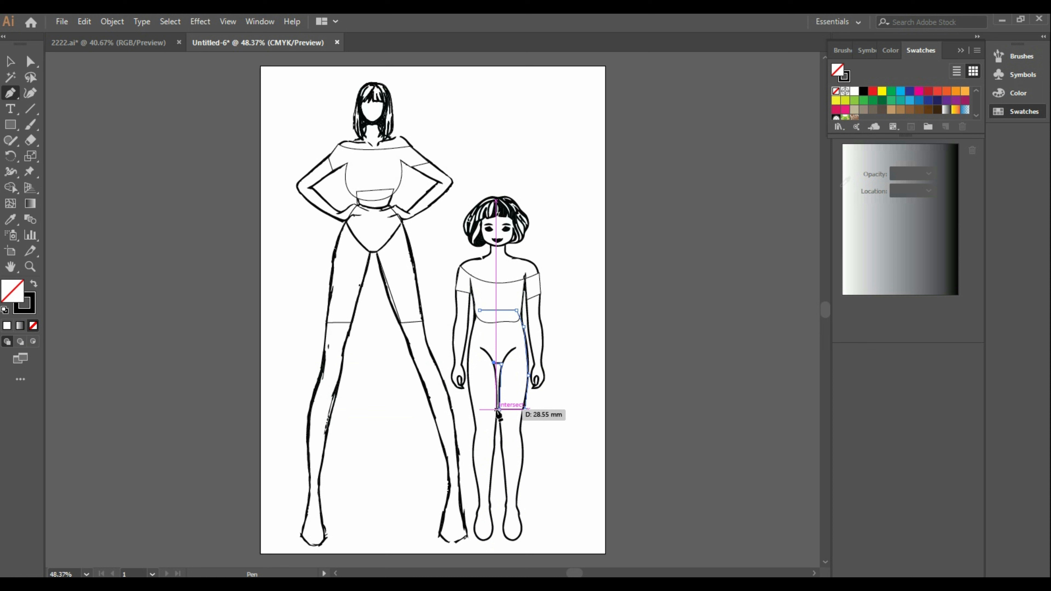
{"action": "left_click", "coordinate": [473, 410]}
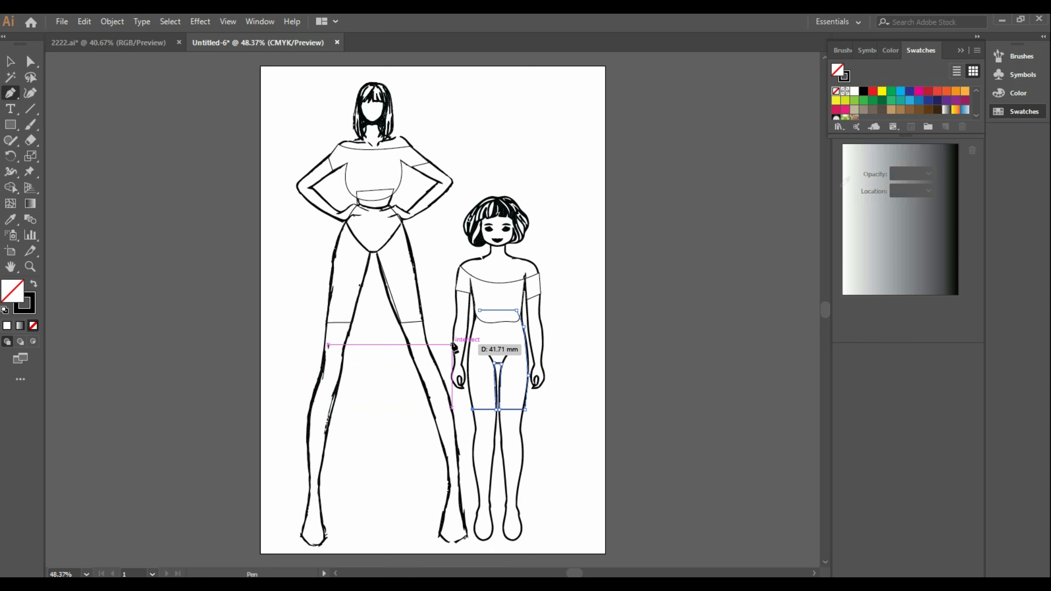
Trace the child's shorts up the left outer thigh and hip, redoing the last hip points, and close the outline at the waistline.
{"action": "left_click", "coordinate": [468, 386]}
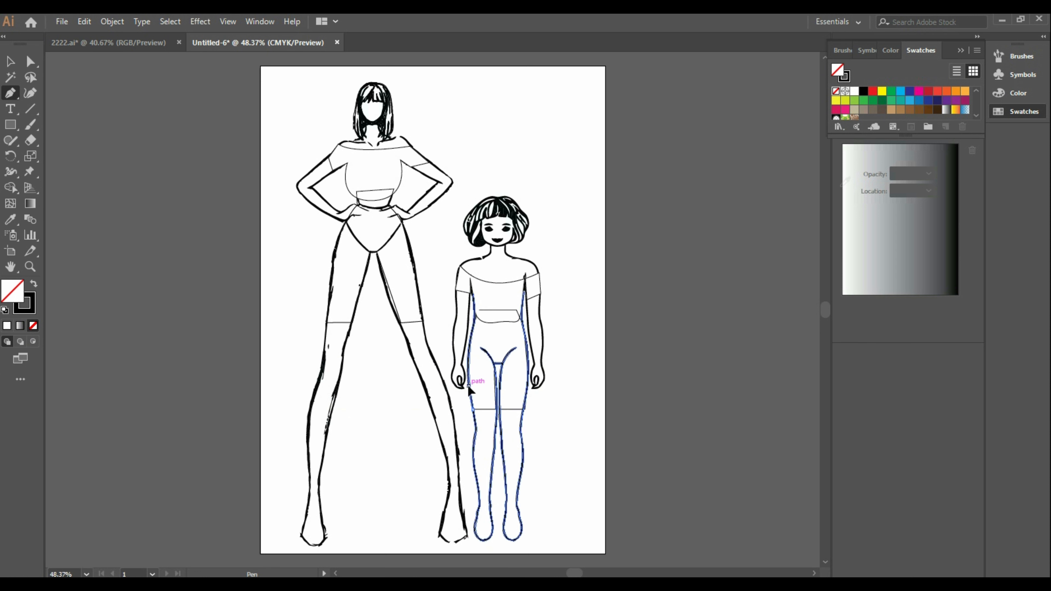
{"action": "left_click", "coordinate": [470, 345]}
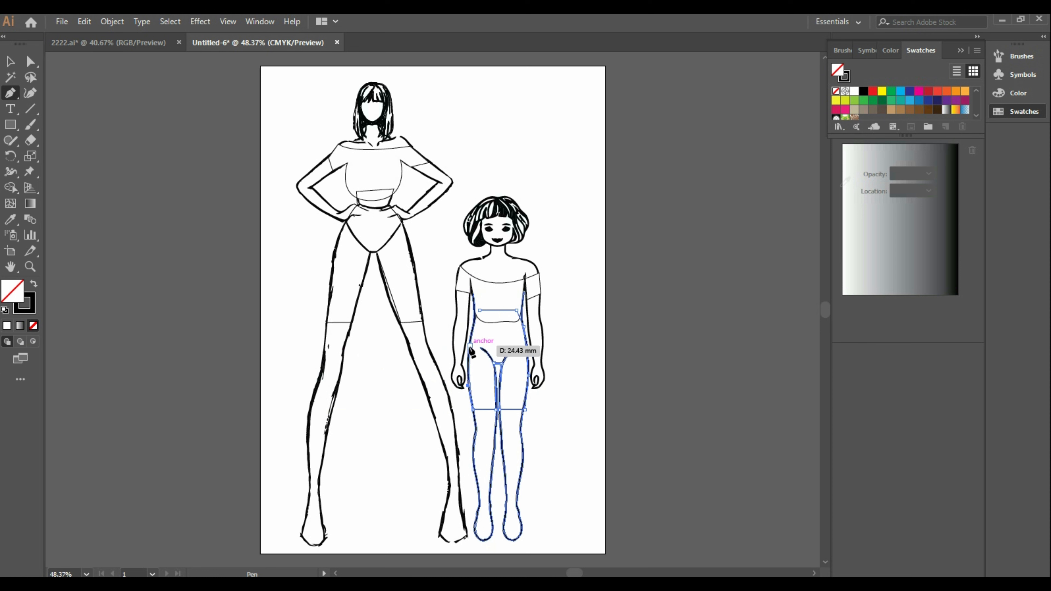
{"action": "left_click", "coordinate": [475, 321]}
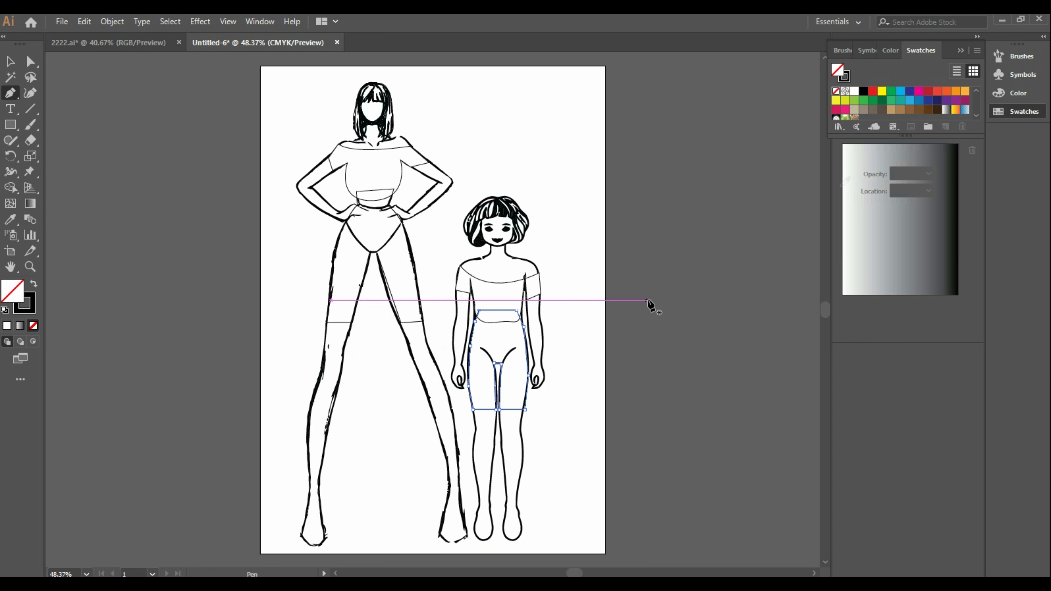
{"action": "key", "text": "ctrl+z"}
{"action": "key", "text": "ctrl+z"}
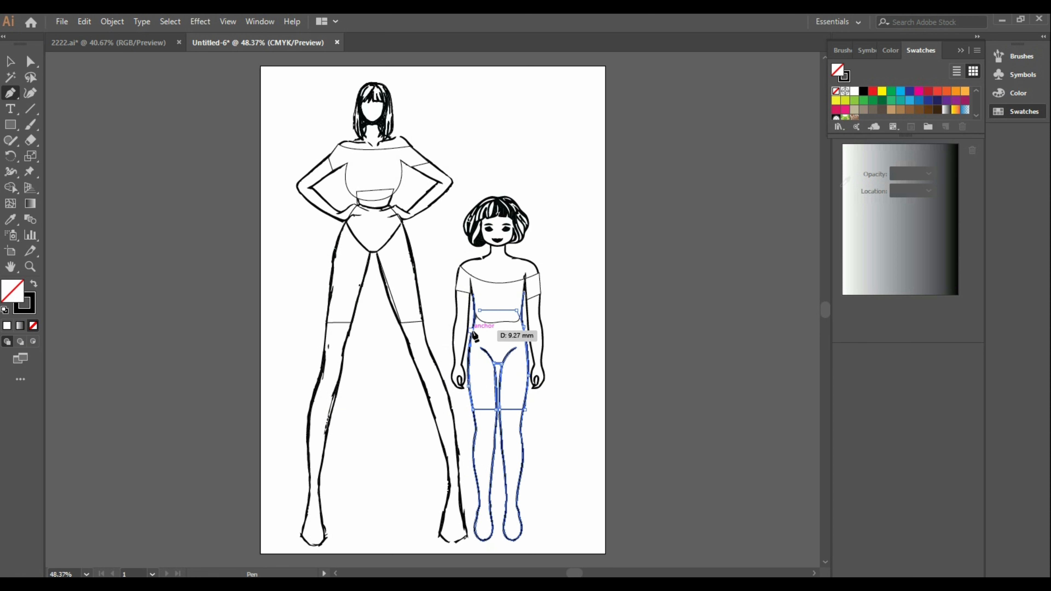
{"action": "left_click", "coordinate": [479, 309]}
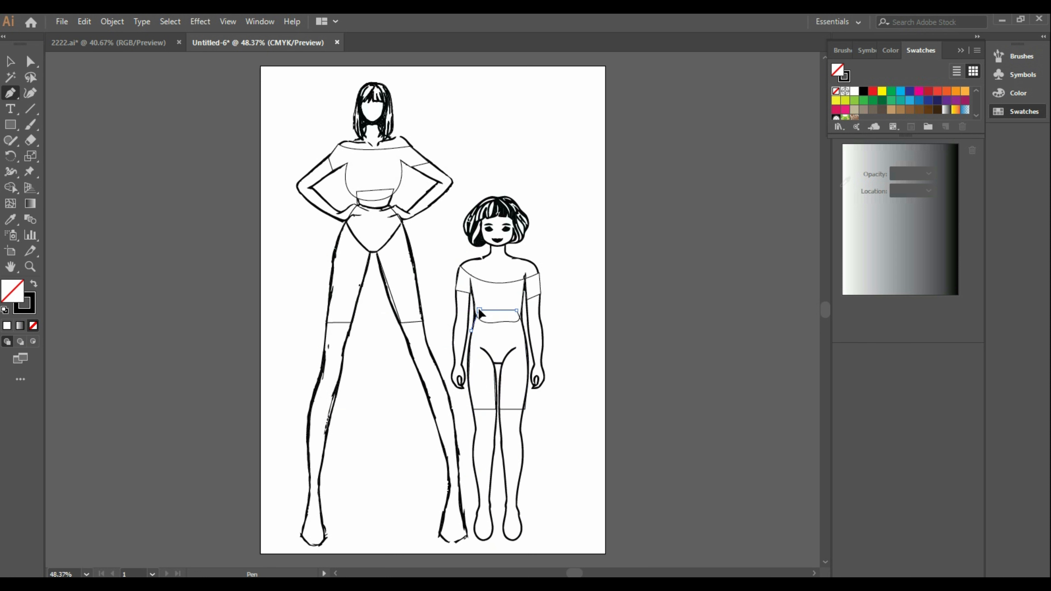
Fill the child's shorts and the woman's shorts with black.
{"action": "left_click", "coordinate": [8, 67]}
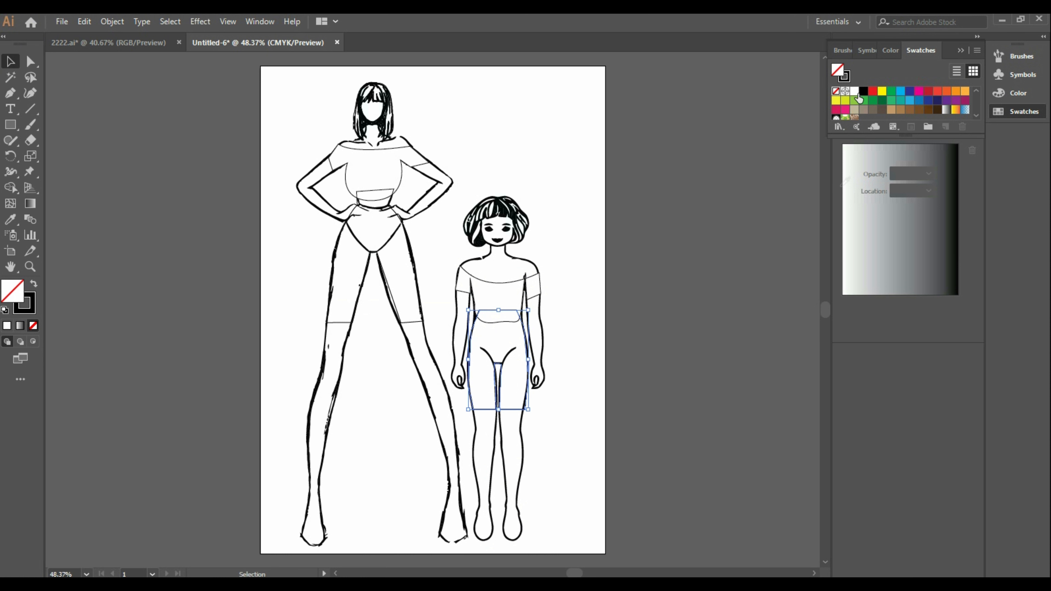
{"action": "left_click", "coordinate": [864, 92]}
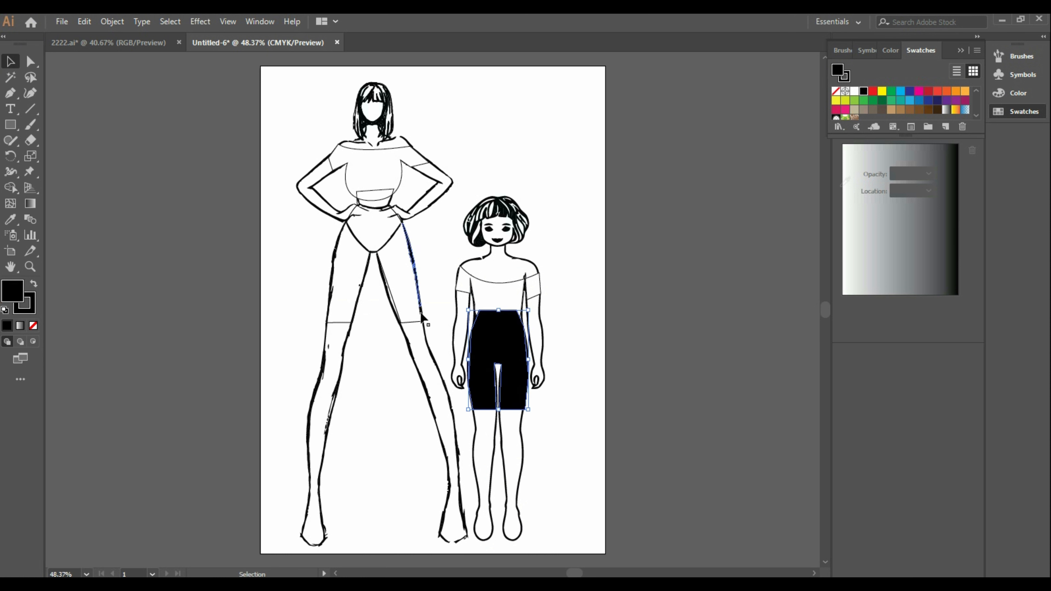
{"action": "left_click", "coordinate": [410, 326]}
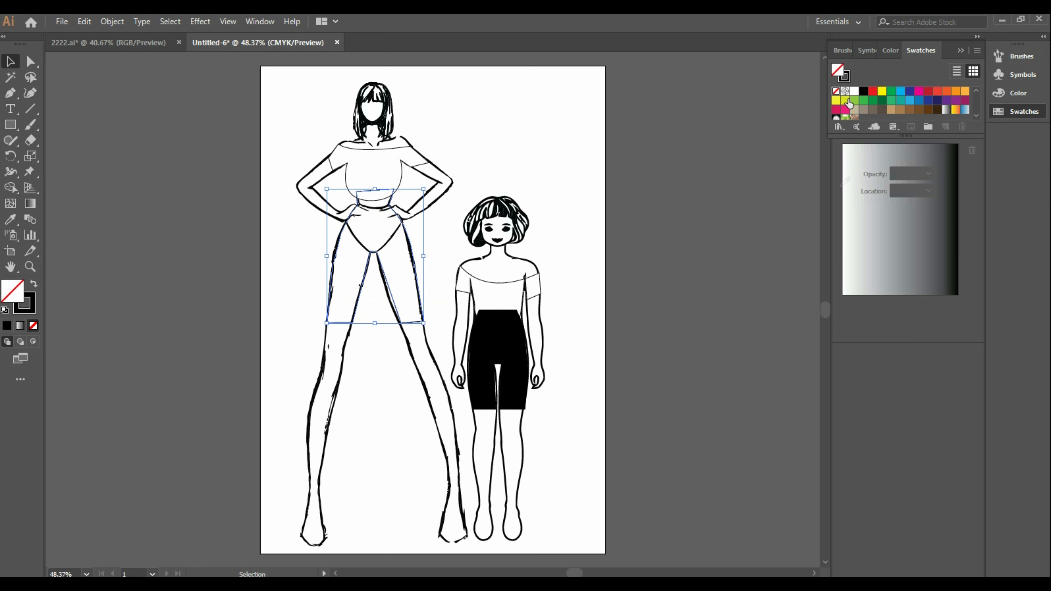
{"action": "left_click", "coordinate": [863, 92]}
Nudge the woman's black shorts left three times to align them with the legs, and deselect them.
{"action": "left_click", "coordinate": [430, 310]}
{"action": "key", "text": "Left"}
{"action": "key", "text": "Left"}
{"action": "key", "text": "Left"}
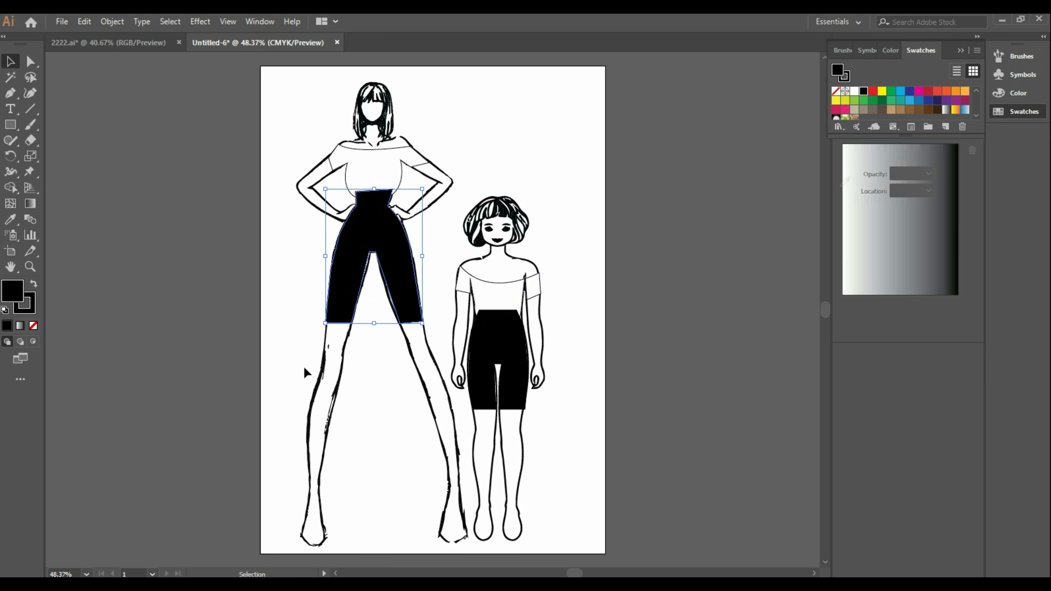
{"action": "left_click", "coordinate": [562, 149]}
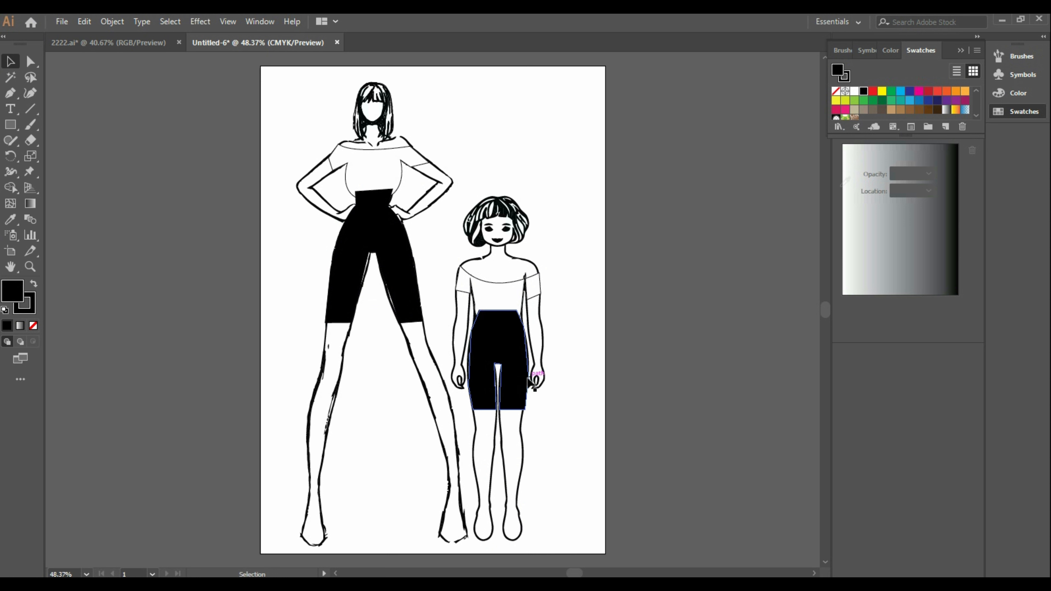
Duplicate both tops, placing the woman's copy left of the artboard and the child's copy right of it.
{"action": "left_click", "coordinate": [381, 172]}
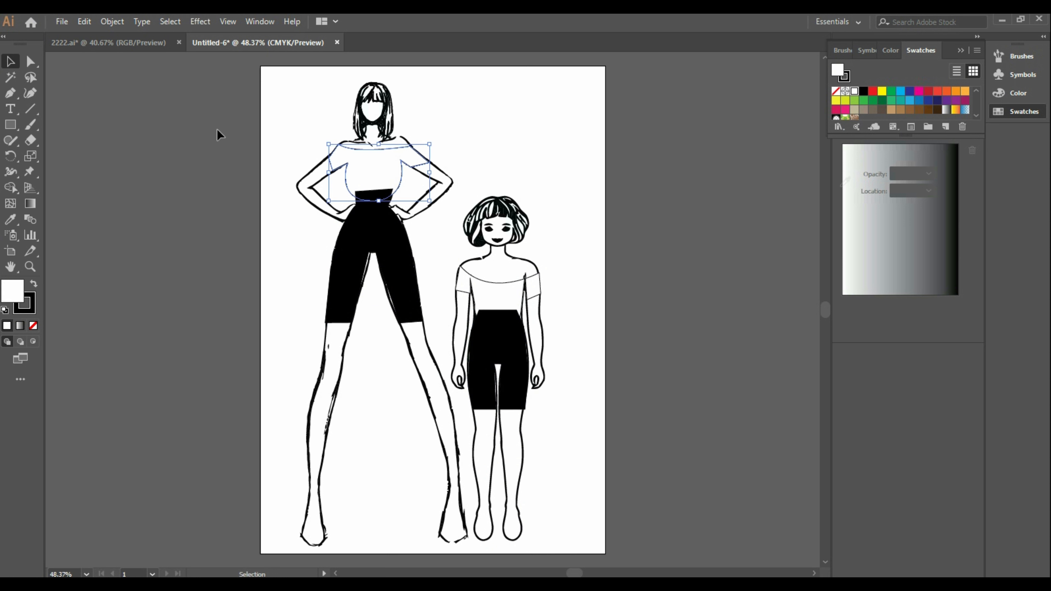
{"action": "key", "text": "a"}
{"action": "key", "text": "ctrl+v"}
{"action": "left_click_drag", "start_coordinate": [426, 316], "coordinate": [214, 186]}
{"action": "key", "text": "a"}
{"action": "left_click", "coordinate": [523, 304]}
{"action": "left_click_drag", "start_coordinate": [523, 303], "coordinate": [459, 318]}
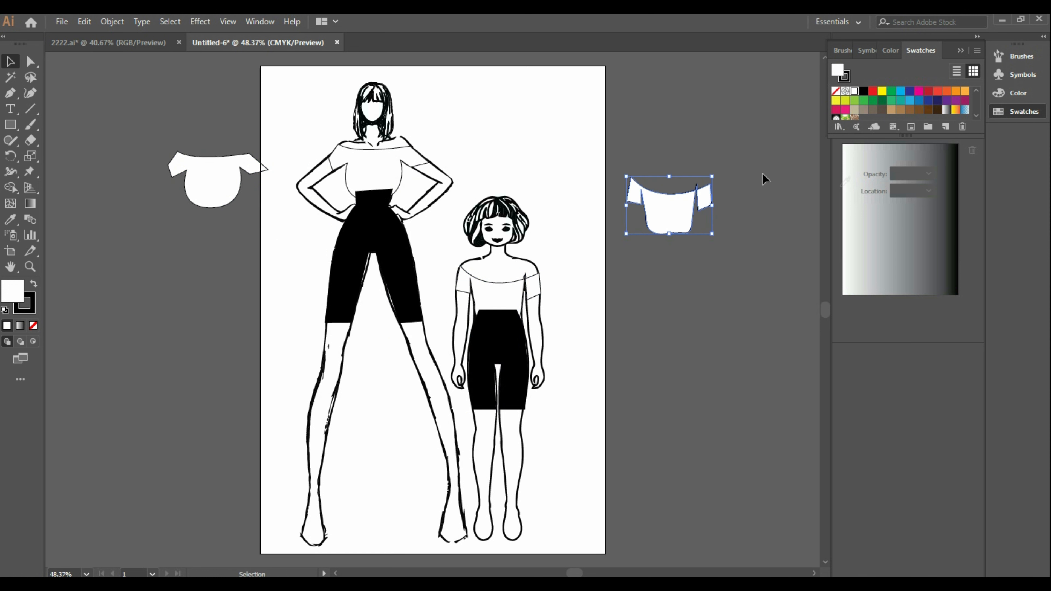
Copy the palm-leaf pattern square from 2222.ai into Untitled-6 and place it beside the artboard, below the woman's top copy.
{"action": "left_click_drag", "start_coordinate": [893, 138], "coordinate": [894, 175]}
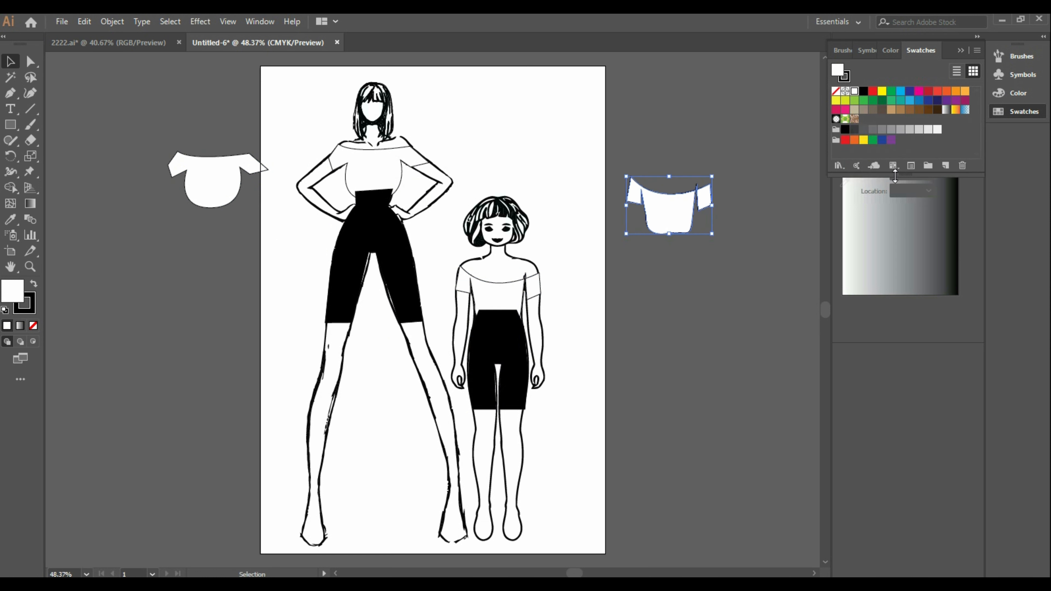
{"action": "left_click", "coordinate": [84, 49]}
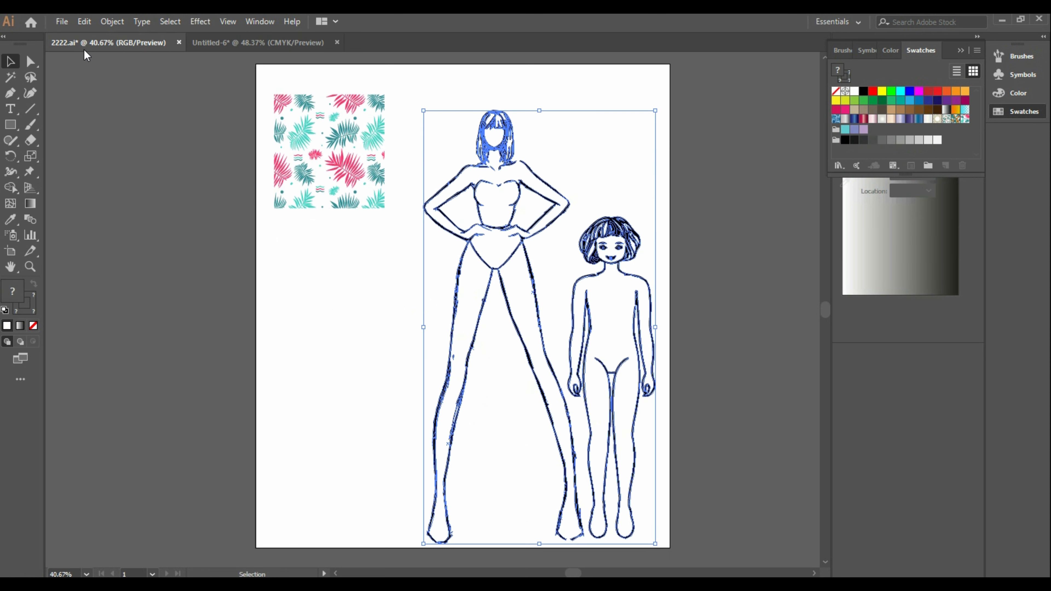
{"action": "left_click", "coordinate": [338, 162], "text": "ctrl"}
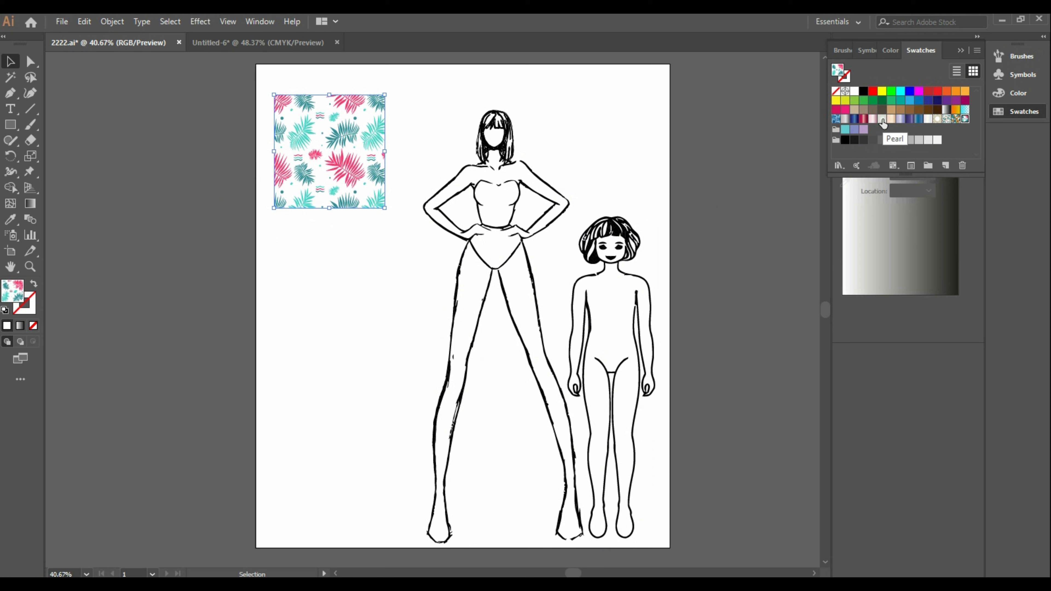
{"action": "left_click", "coordinate": [215, 43]}
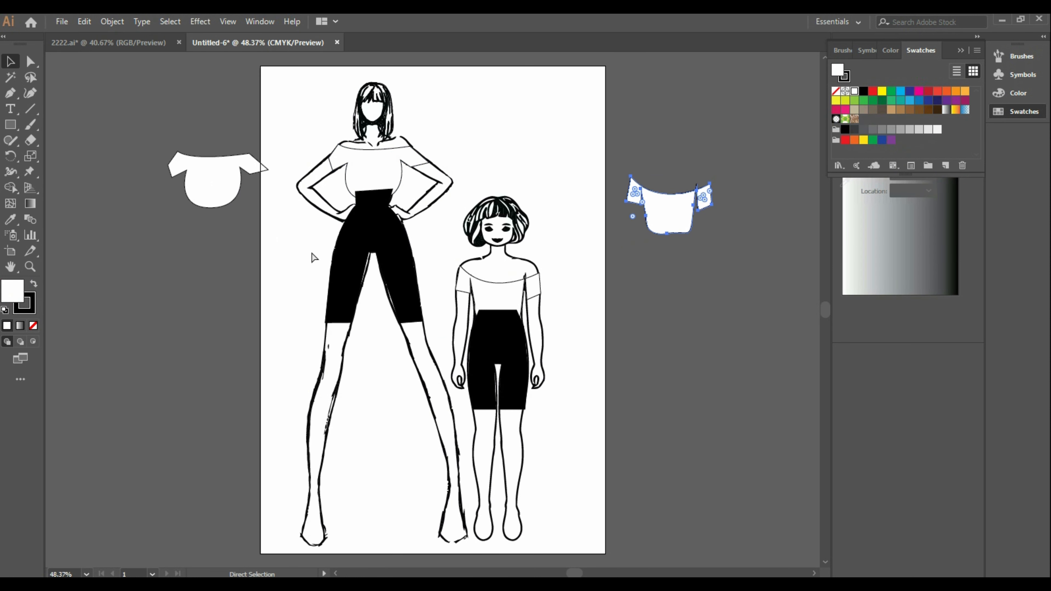
{"action": "key", "text": "ctrl+v"}
{"action": "left_click_drag", "start_coordinate": [424, 327], "coordinate": [187, 288]}
In 2222.ai, draw a rectangle above the child figure and fill it with the Pearl gradient swatch.
{"action": "left_click", "coordinate": [110, 42]}
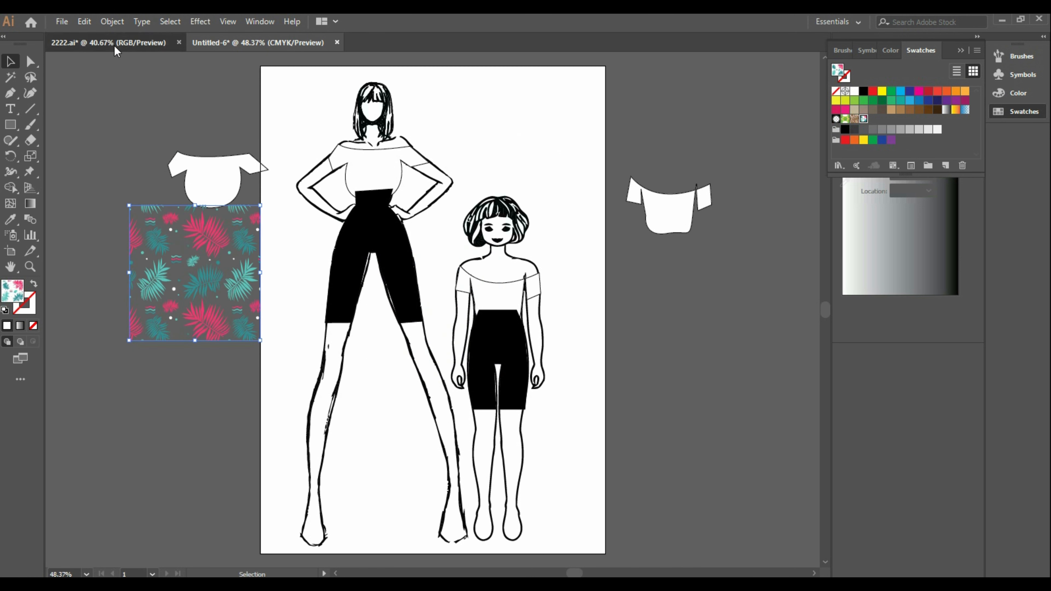
{"action": "left_click", "coordinate": [9, 125]}
{"action": "left_click_drag", "start_coordinate": [600, 124], "coordinate": [677, 187]}
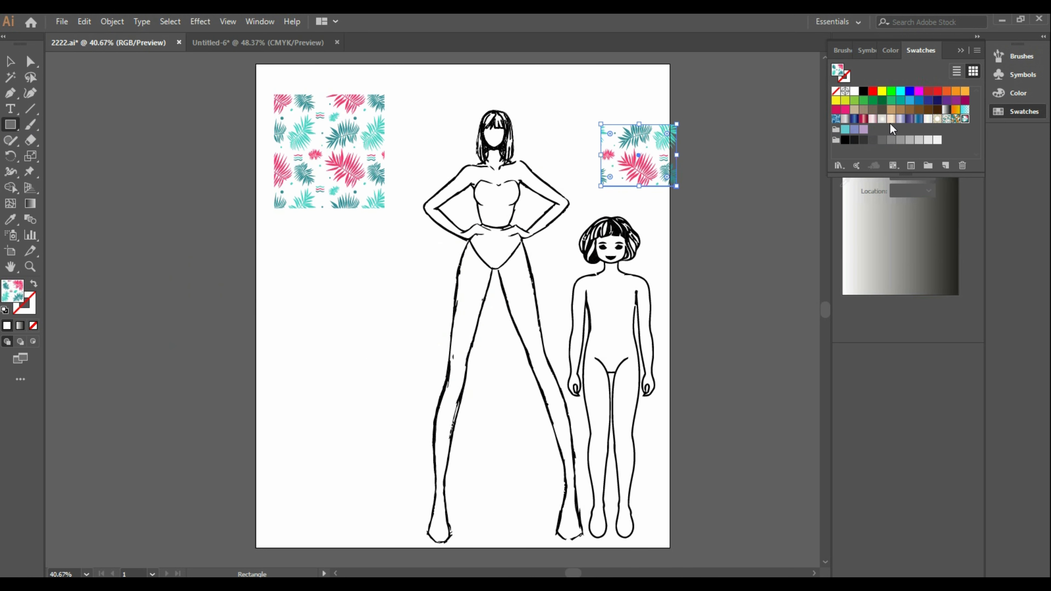
{"action": "left_click", "coordinate": [883, 125]}
{"action": "left_click", "coordinate": [10, 61]}
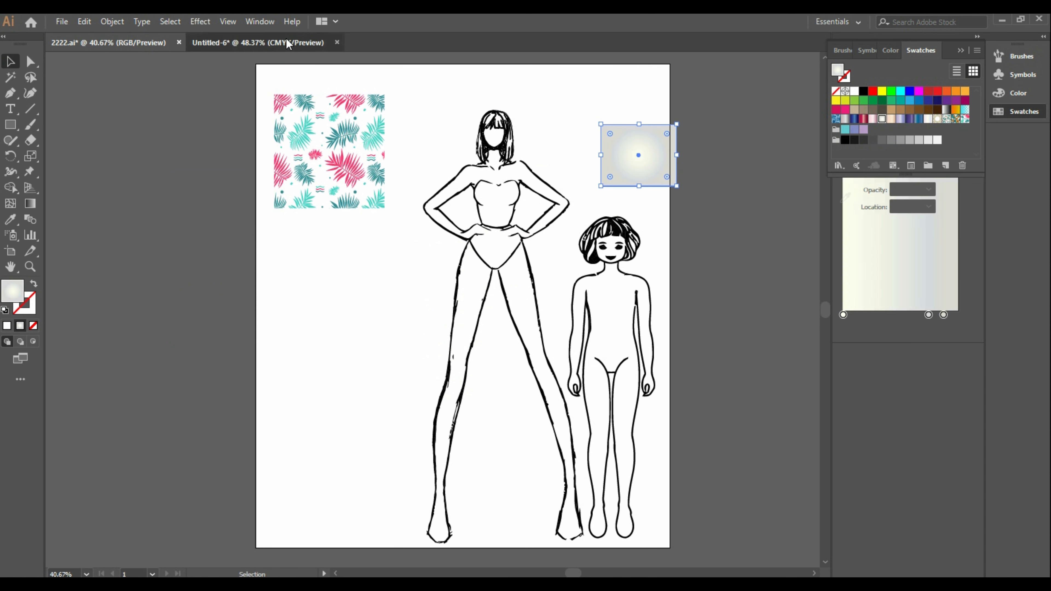
Copy the Pearl gradient rectangle into Untitled-6 and place it above the child's head.
{"action": "left_click", "coordinate": [257, 43]}
{"action": "key", "text": "ctrl+v"}
{"action": "left_click_drag", "start_coordinate": [434, 305], "coordinate": [503, 123]}
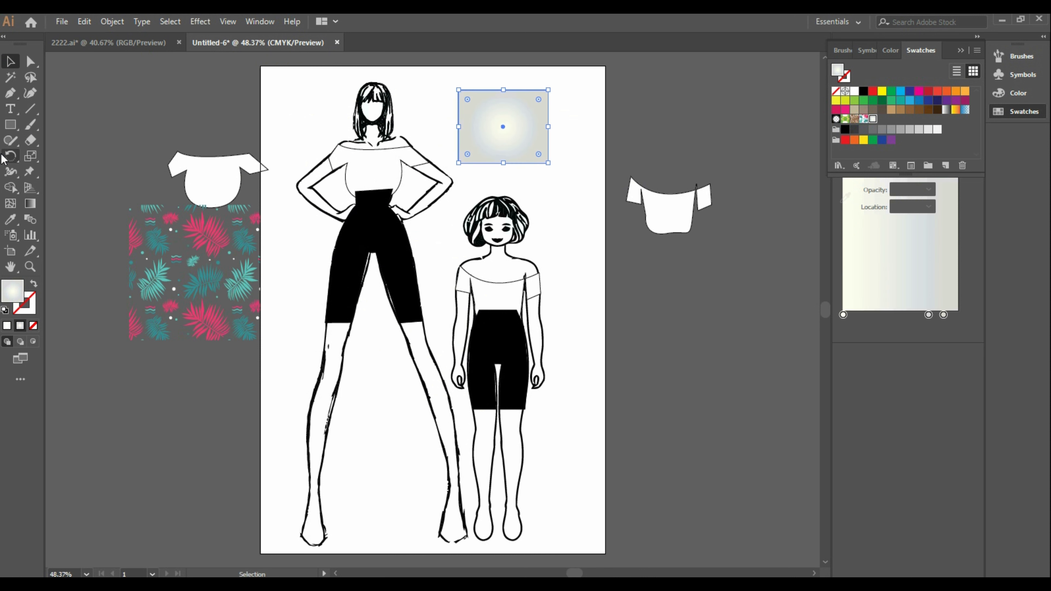
Apply the rectangle's Pearl gradient to the woman's top and the child's top with the Eyedropper.
{"action": "left_click", "coordinate": [382, 152]}
{"action": "left_click", "coordinate": [10, 219]}
{"action": "left_click", "coordinate": [472, 136]}
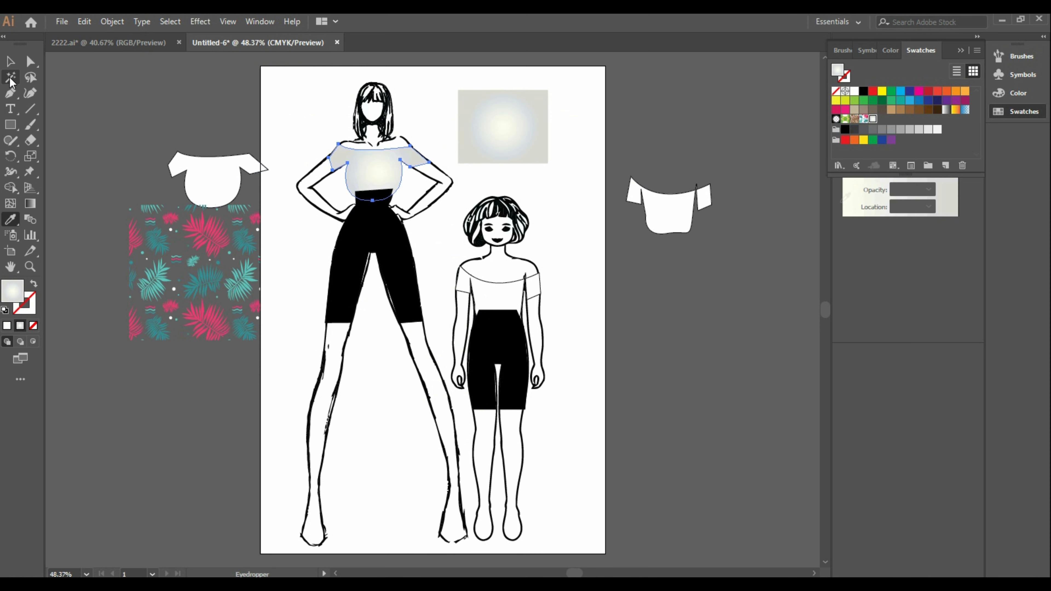
{"action": "left_click", "coordinate": [13, 67]}
{"action": "left_click", "coordinate": [496, 290]}
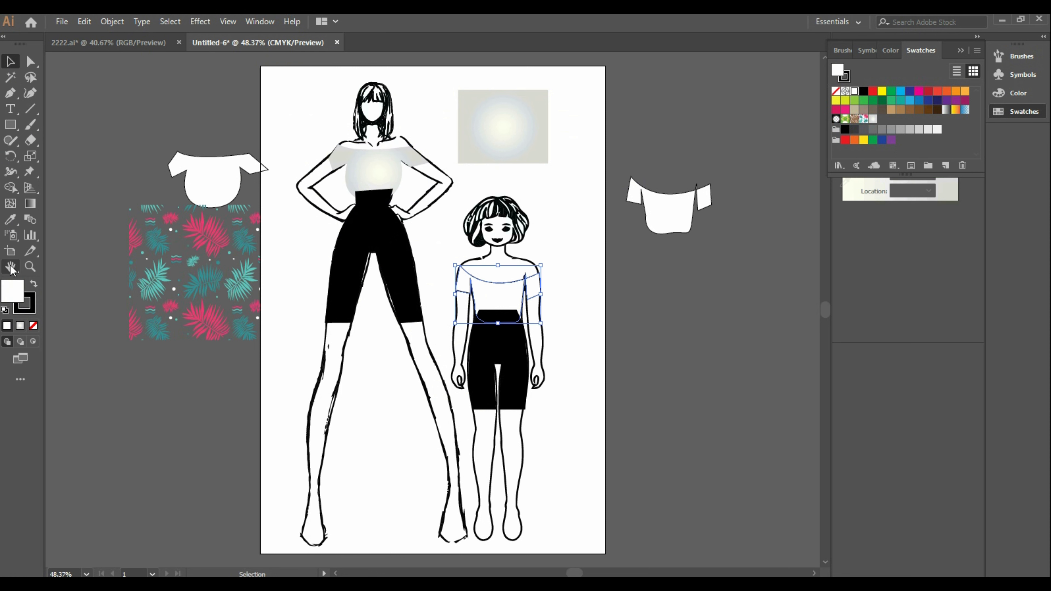
{"action": "left_click", "coordinate": [10, 218]}
{"action": "left_click", "coordinate": [464, 139]}
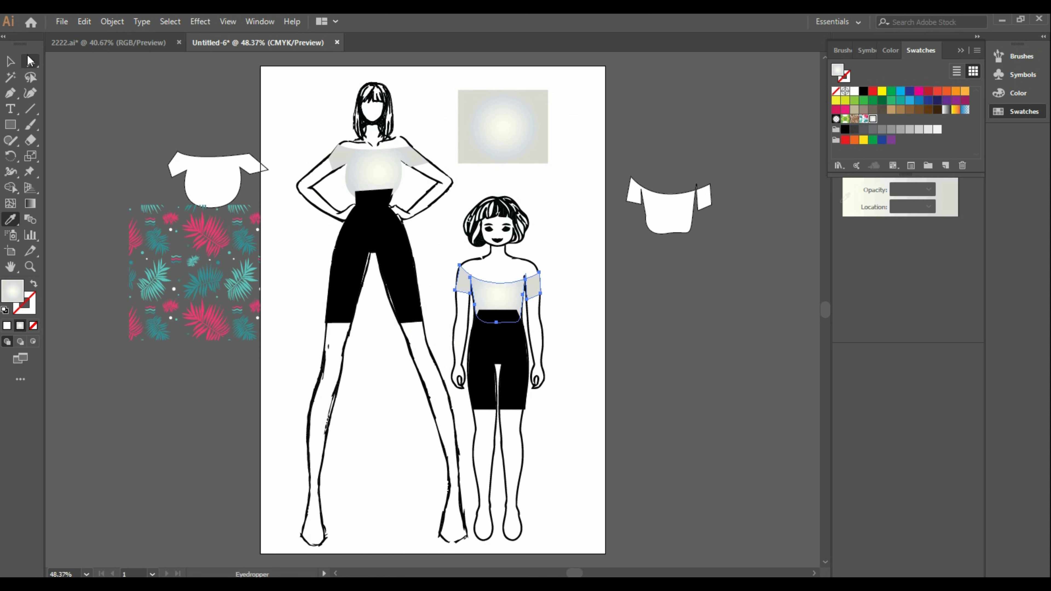
Bring the child's top to the front so that it overlaps the waist of the black shorts.
{"action": "left_click", "coordinate": [9, 63]}
{"action": "right_click", "coordinate": [505, 302]}
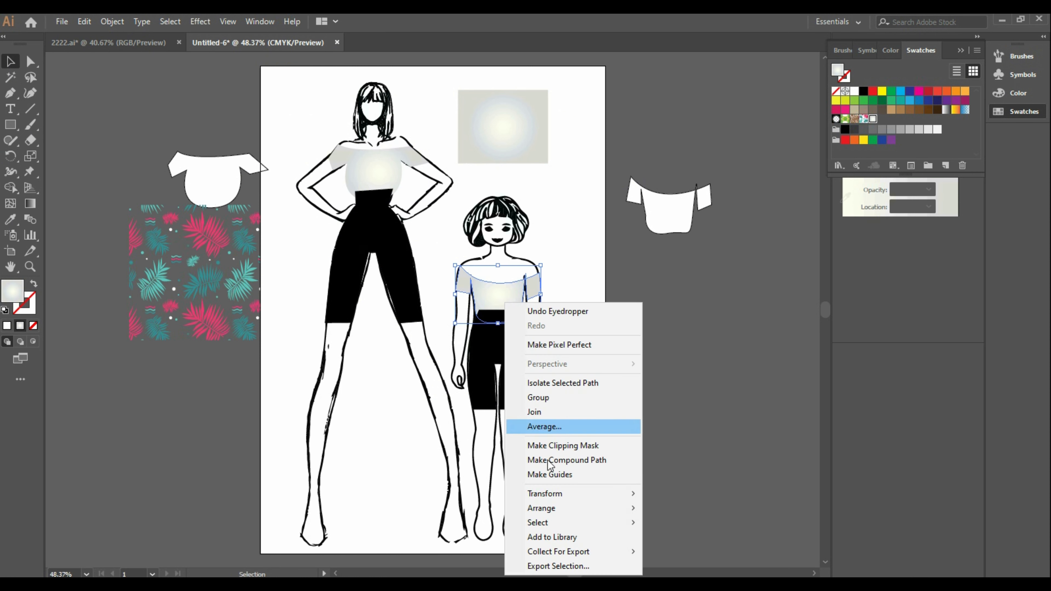
{"action": "mouse_move", "coordinate": [559, 508]}
{"action": "left_click", "coordinate": [678, 508]}
Bring the woman's gradient top to the front so that it overlaps the waist of her black shorts.
{"action": "left_click", "coordinate": [376, 182]}
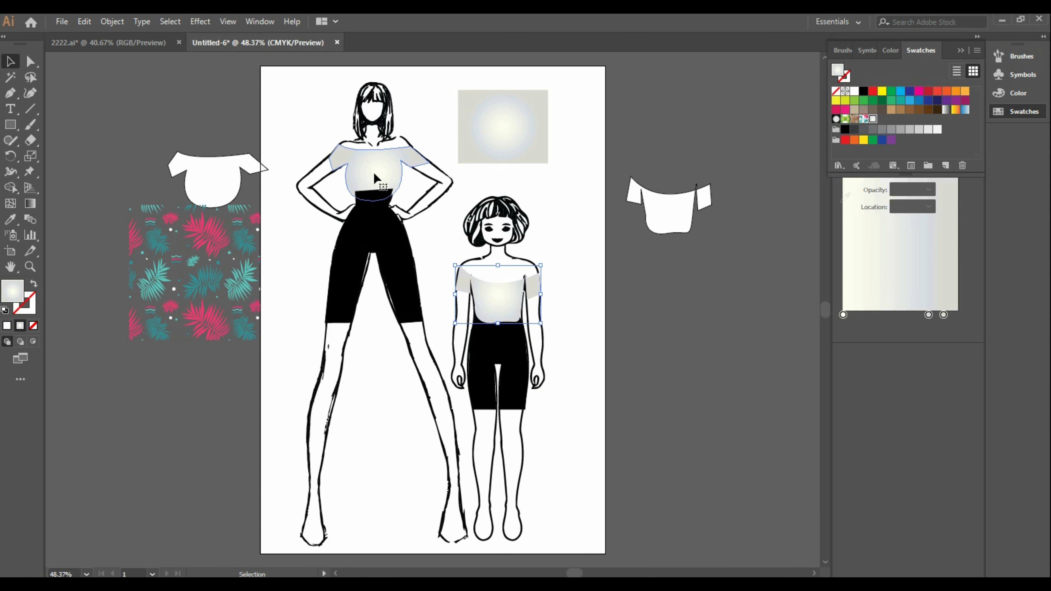
{"action": "right_click", "coordinate": [375, 176]}
{"action": "mouse_move", "coordinate": [497, 380]}
{"action": "left_click", "coordinate": [565, 380]}
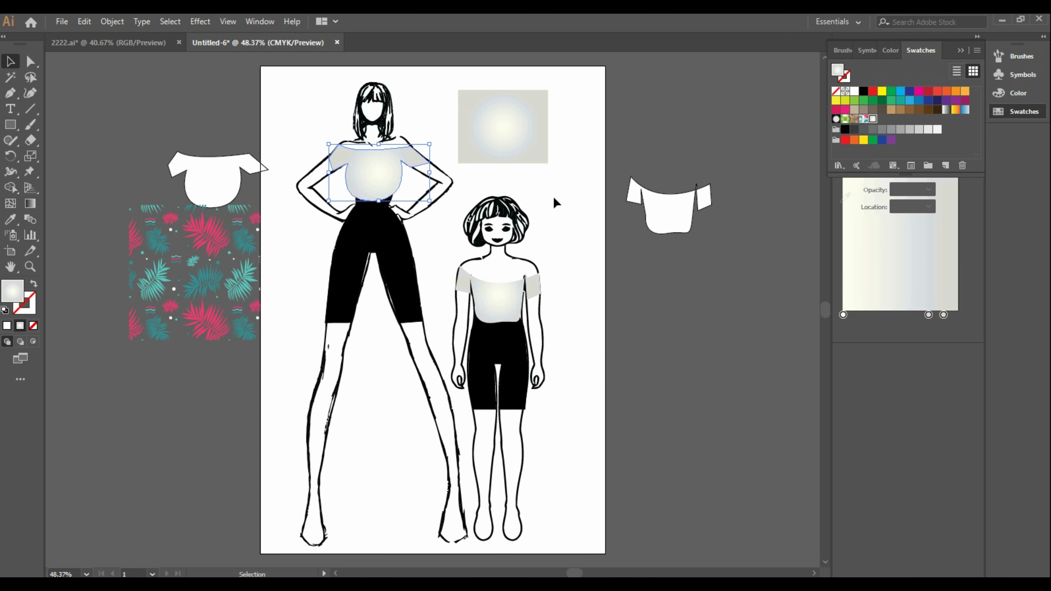
{"action": "left_click", "coordinate": [596, 218]}
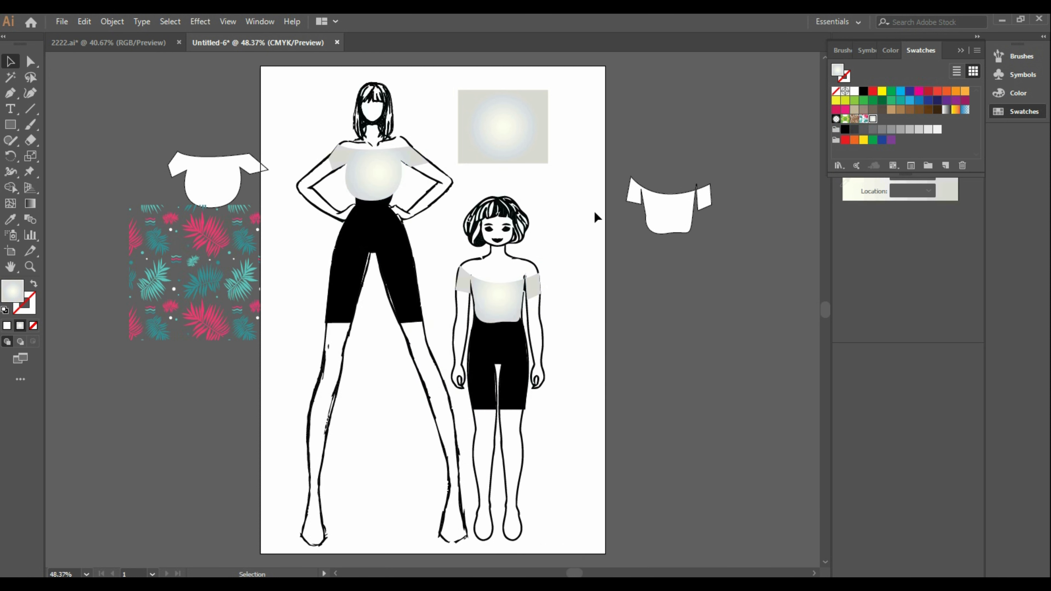
Fill the white copy of the woman's top with the palm-leaf pattern using the Eyedropper and place it over her gradient top.
{"action": "left_click", "coordinate": [217, 183]}
{"action": "left_click", "coordinate": [11, 219]}
{"action": "left_click", "coordinate": [214, 277]}
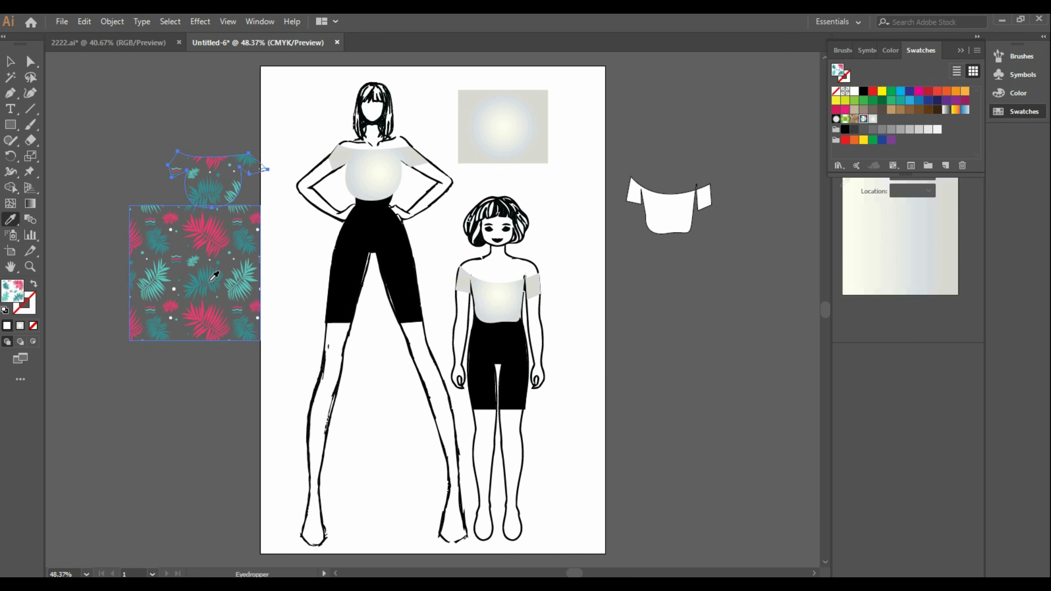
{"action": "left_click", "coordinate": [10, 61]}
{"action": "left_click_drag", "start_coordinate": [220, 173], "coordinate": [389, 173]}
Bring the woman's palm-leaf top to the front of the gradient one and give it a black outline.
{"action": "right_click", "coordinate": [368, 174]}
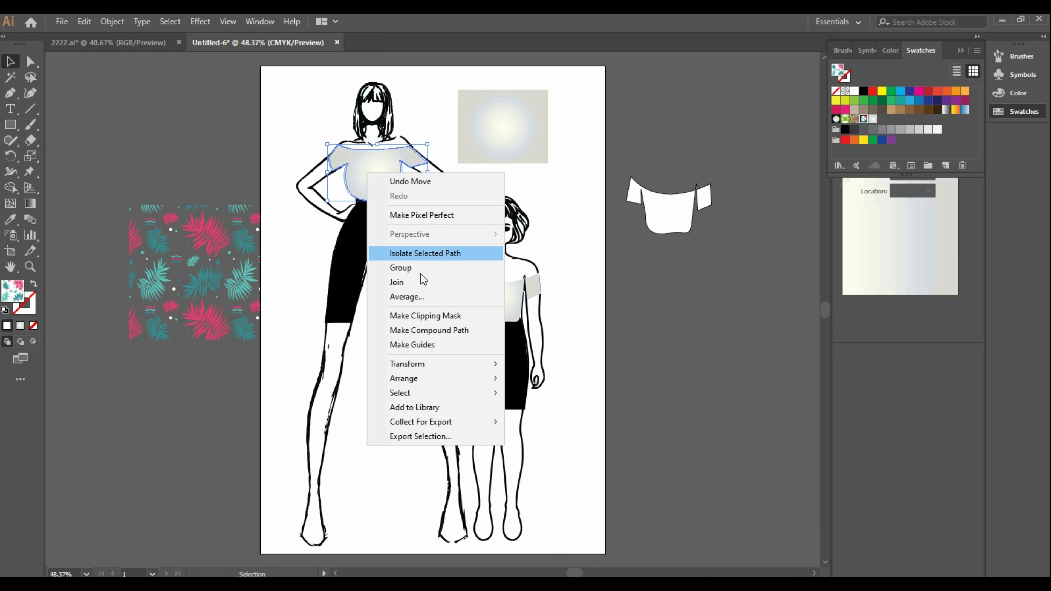
{"action": "mouse_move", "coordinate": [421, 377]}
{"action": "left_click", "coordinate": [514, 379]}
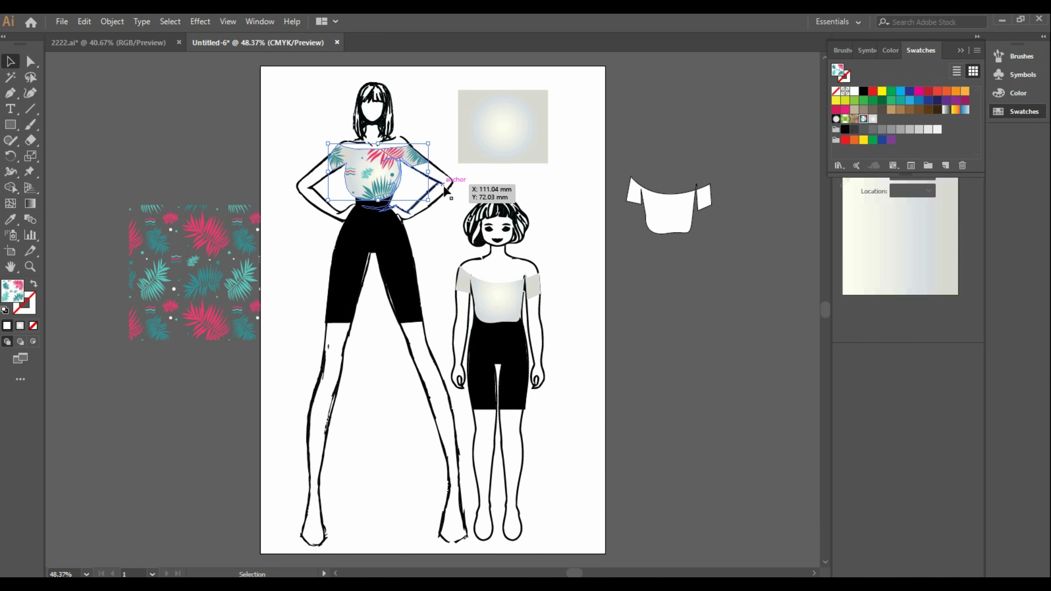
{"action": "left_click", "coordinate": [845, 132]}
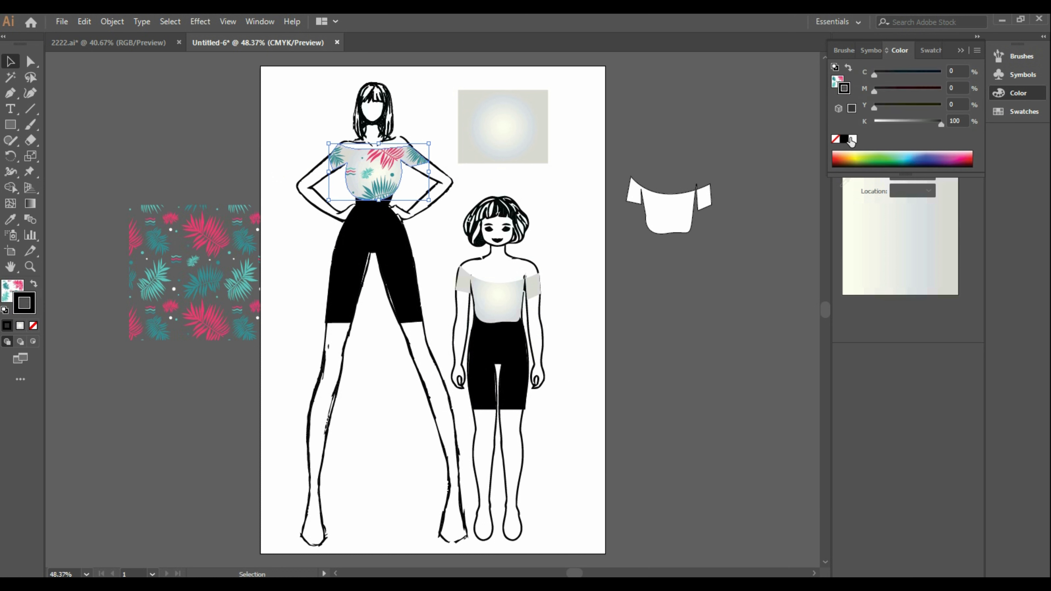
{"action": "left_click", "coordinate": [535, 200]}
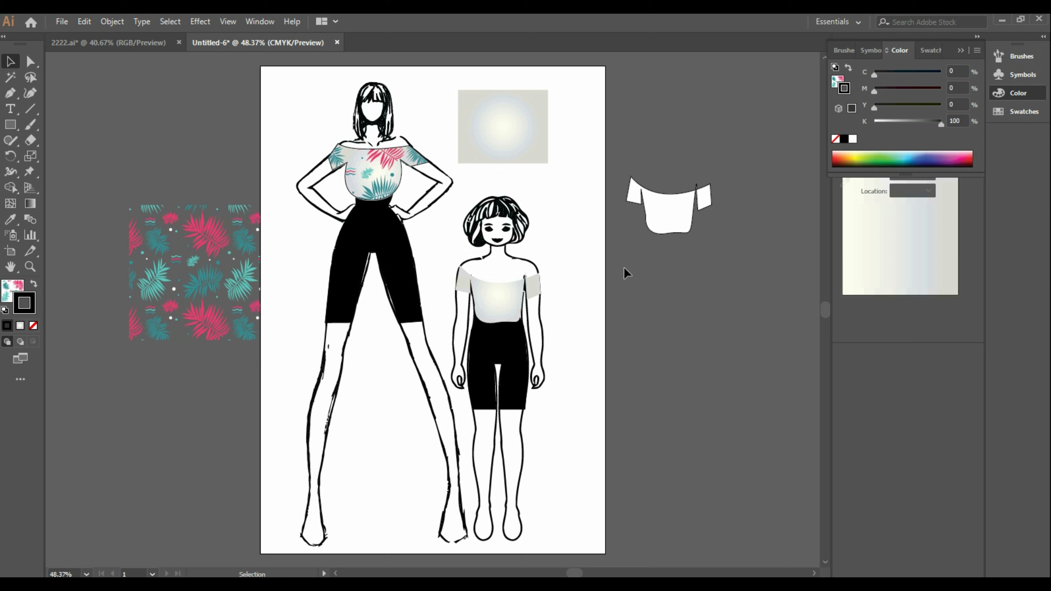
Fill the white copy of the child's top with the palm-leaf pattern using the Eyedropper and place it over the child's gradient top.
{"action": "left_click", "coordinate": [666, 213]}
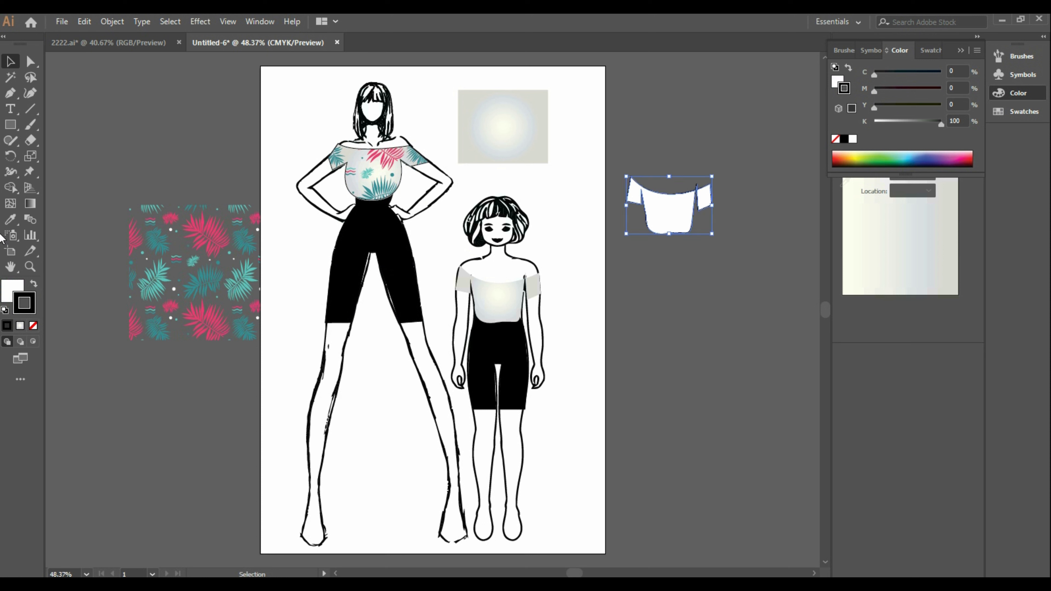
{"action": "left_click", "coordinate": [10, 219]}
{"action": "left_click", "coordinate": [529, 140]}
{"action": "left_click", "coordinate": [530, 140]}
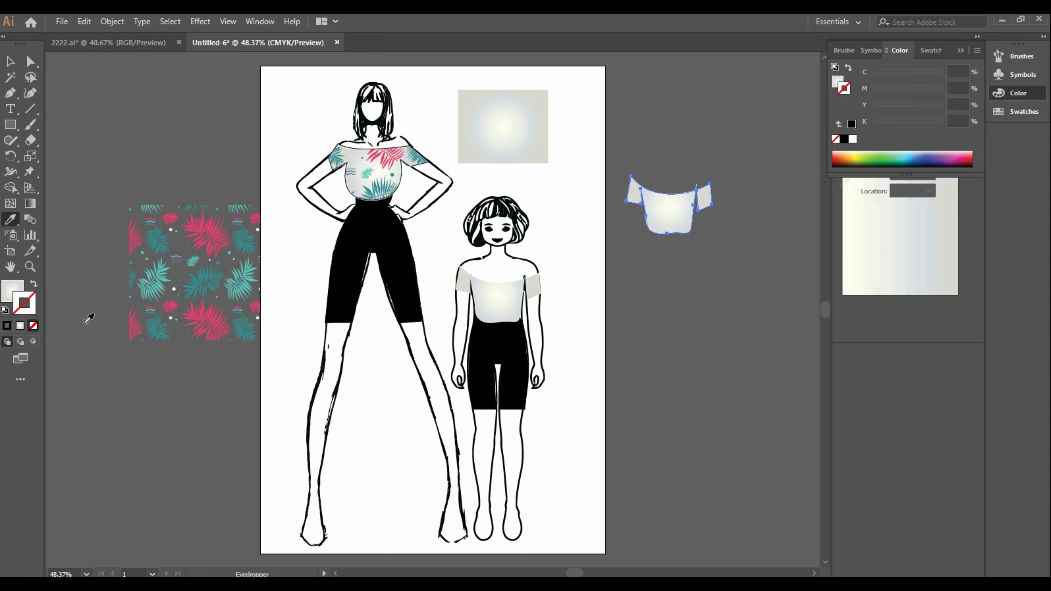
{"action": "left_click", "coordinate": [209, 274]}
{"action": "left_click", "coordinate": [11, 62]}
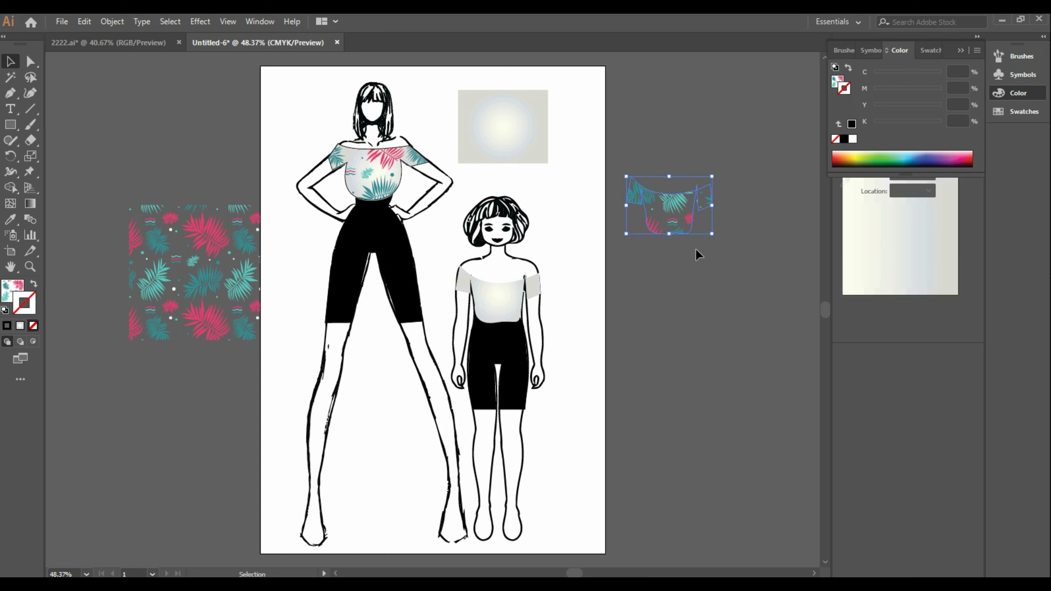
{"action": "left_click_drag", "start_coordinate": [686, 208], "coordinate": [515, 298]}
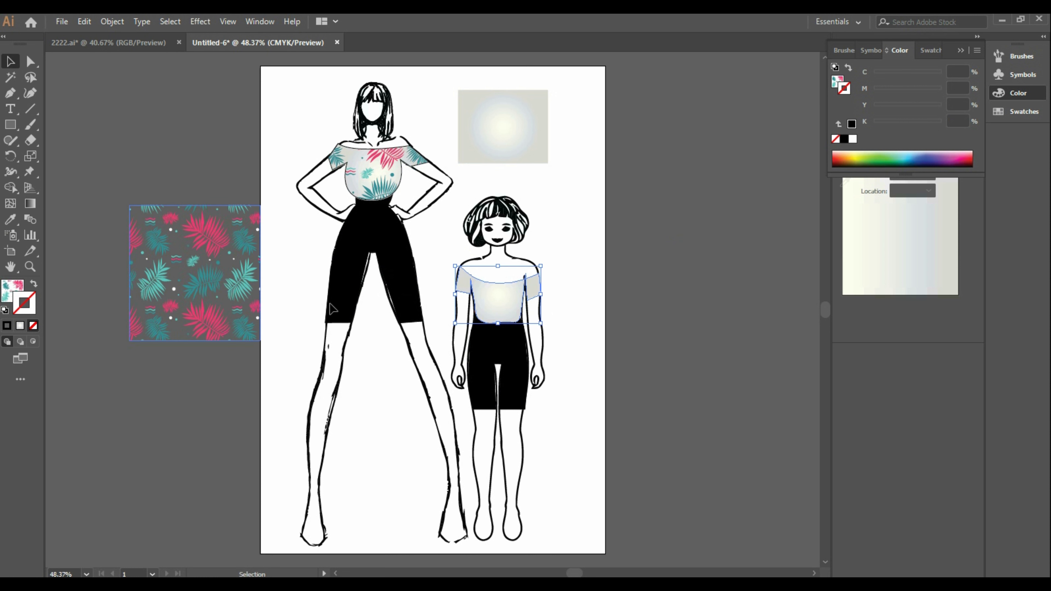
Bring the child's palm-leaf top to the front of the gradient one and give it a black outline.
{"action": "right_click", "coordinate": [505, 300]}
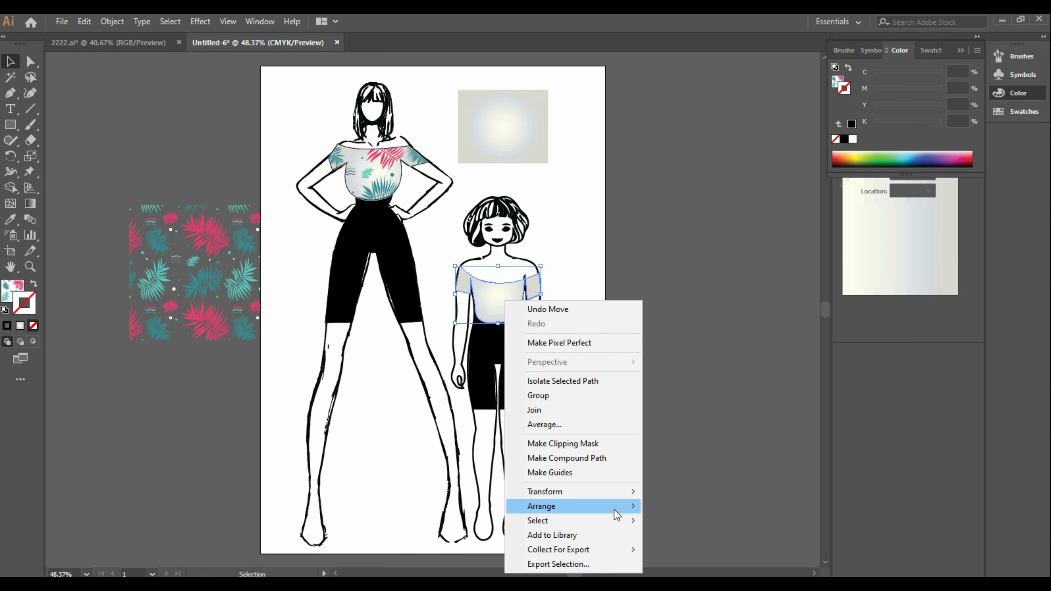
{"action": "mouse_move", "coordinate": [617, 514]}
{"action": "left_click", "coordinate": [683, 506]}
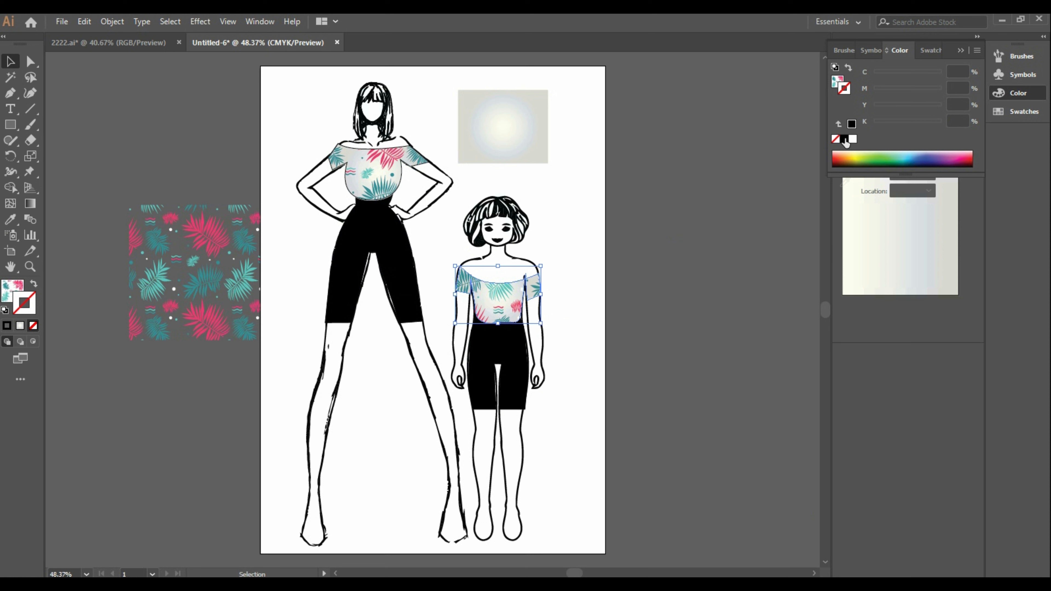
{"action": "left_click", "coordinate": [844, 139]}
{"action": "left_click", "coordinate": [547, 239]}
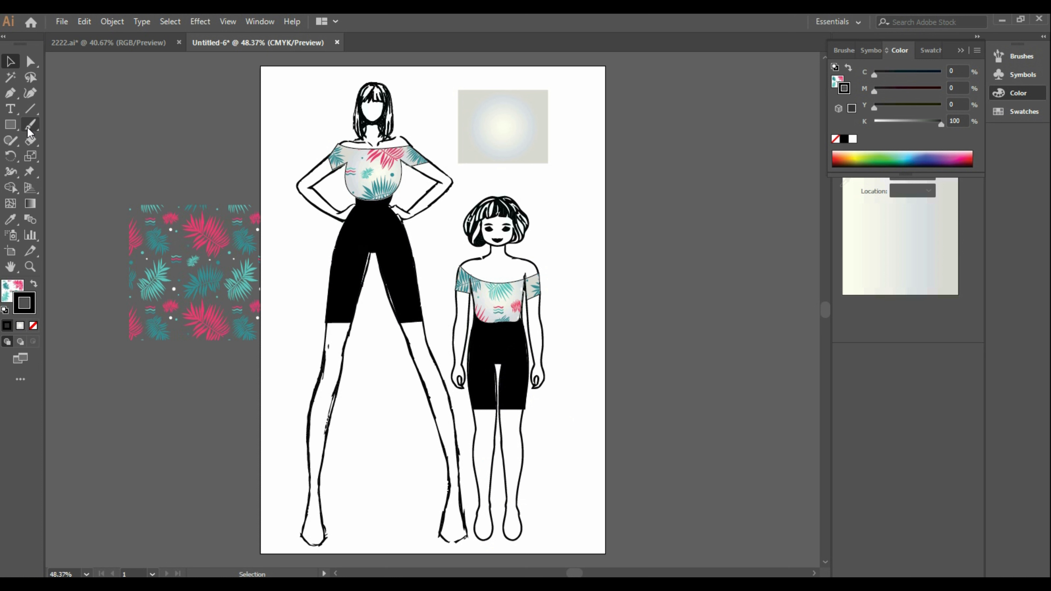
Touch up the woman's and the child's shorts with black Paintbrush strokes at the crotch and along the leg edges.
{"action": "key", "text": "b"}
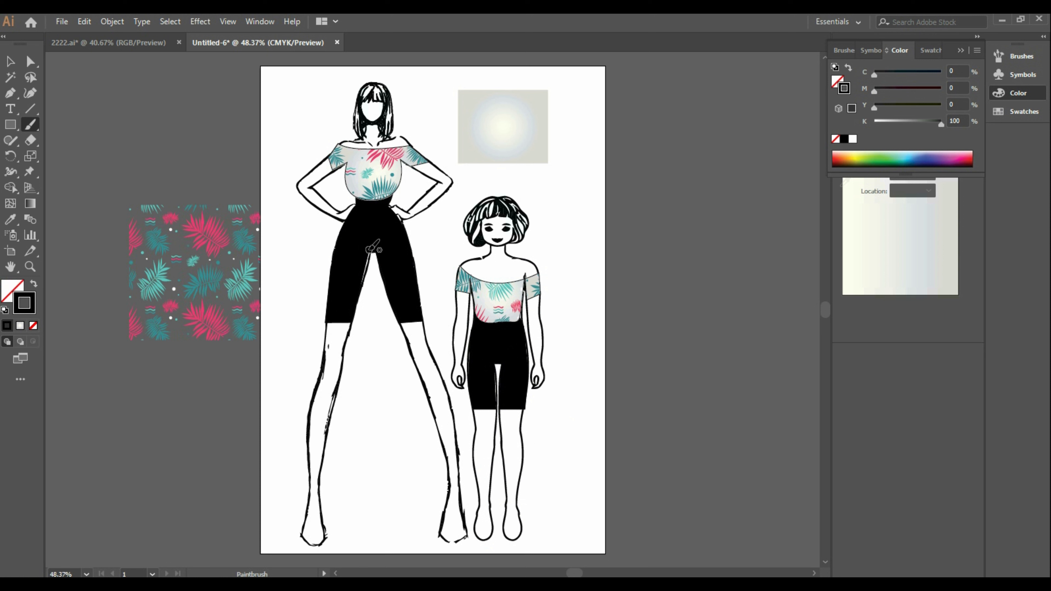
{"action": "left_click_drag", "start_coordinate": [365, 276], "coordinate": [359, 285]}
{"action": "key", "text": "ctrl+z"}
{"action": "left_click_drag", "start_coordinate": [370, 247], "coordinate": [371, 245]}
{"action": "left_click_drag", "start_coordinate": [478, 345], "coordinate": [479, 342]}
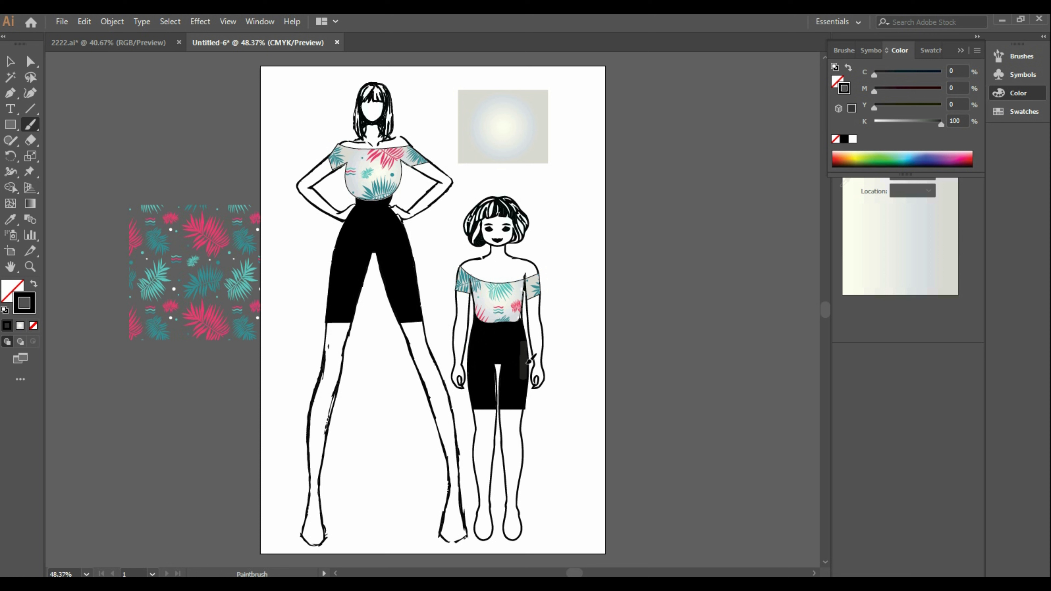
{"action": "left_click_drag", "start_coordinate": [528, 363], "coordinate": [528, 361]}
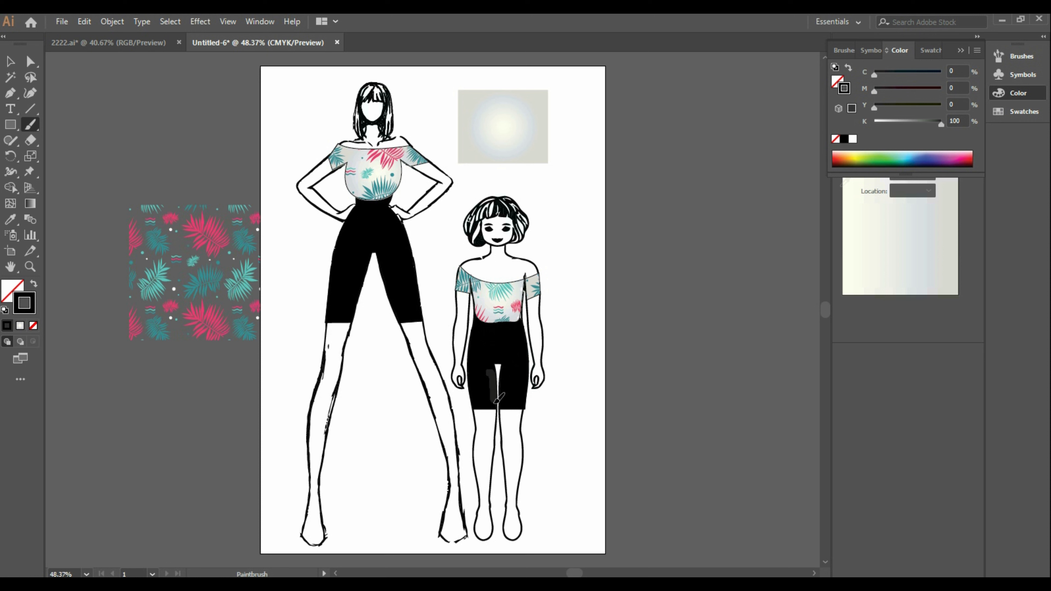
{"action": "left_click_drag", "start_coordinate": [498, 400], "coordinate": [498, 398]}
Try the Arrow 2.07 brush from the Arrows_Special library on the outline of the woman's top.
{"action": "left_click", "coordinate": [10, 61]}
{"action": "left_click", "coordinate": [504, 316]}
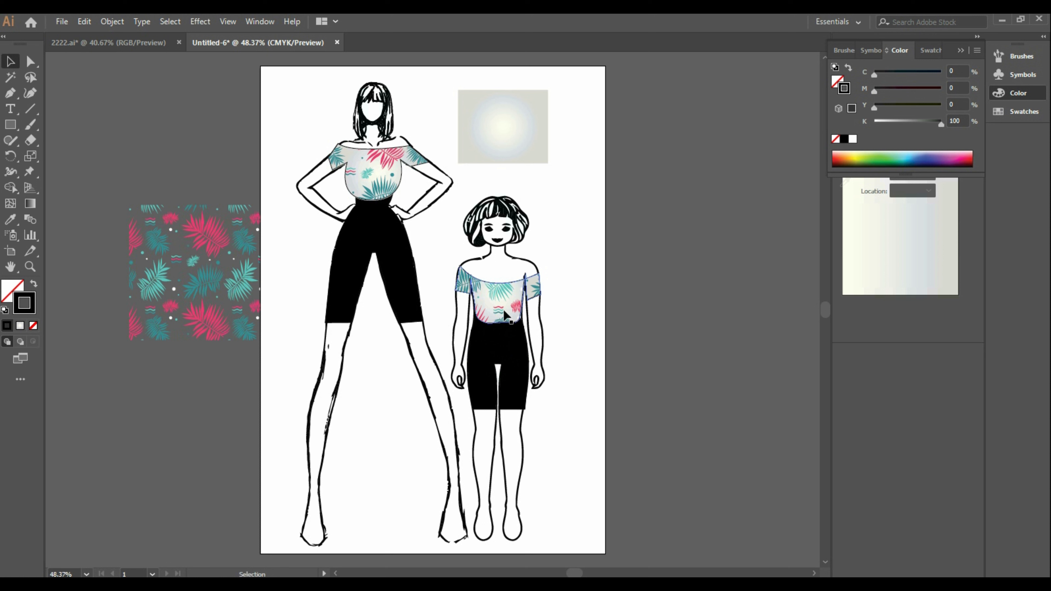
{"action": "left_click", "coordinate": [372, 174]}
{"action": "left_click", "coordinate": [844, 50]}
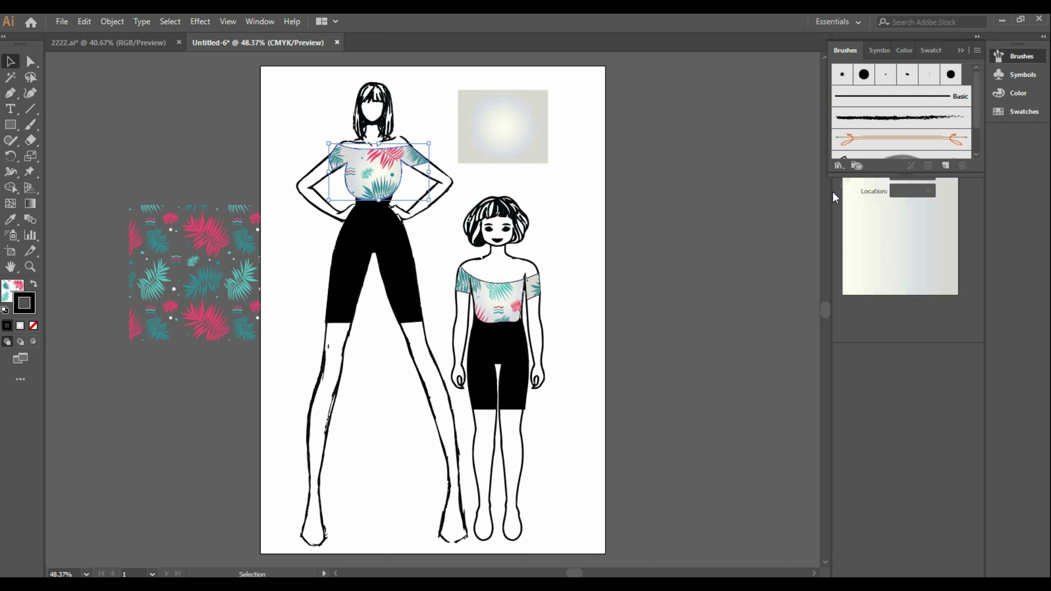
{"action": "left_click", "coordinate": [838, 165]}
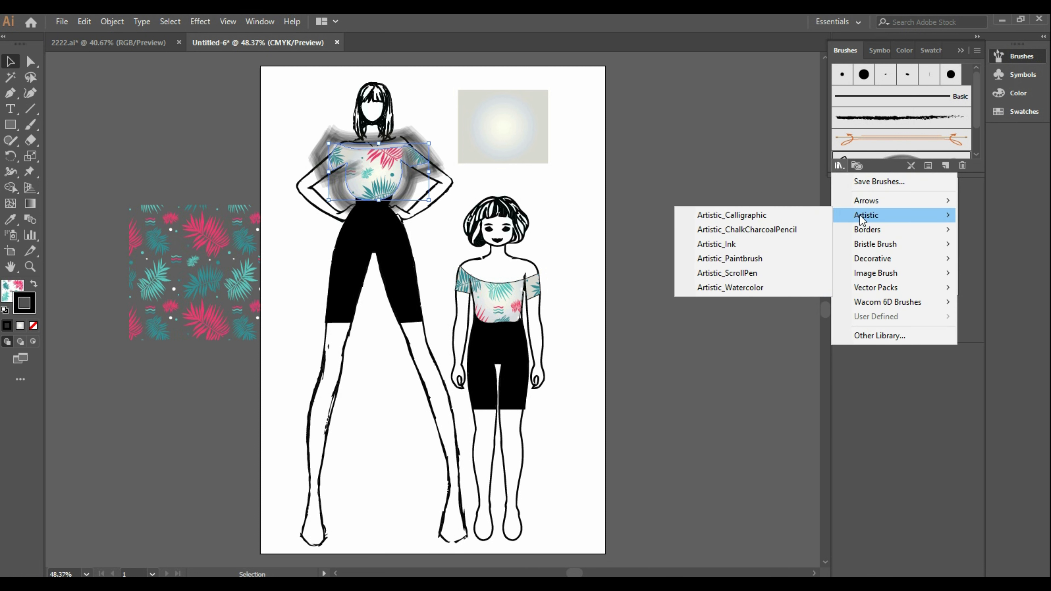
{"action": "mouse_move", "coordinate": [869, 205]}
{"action": "left_click", "coordinate": [801, 214]}
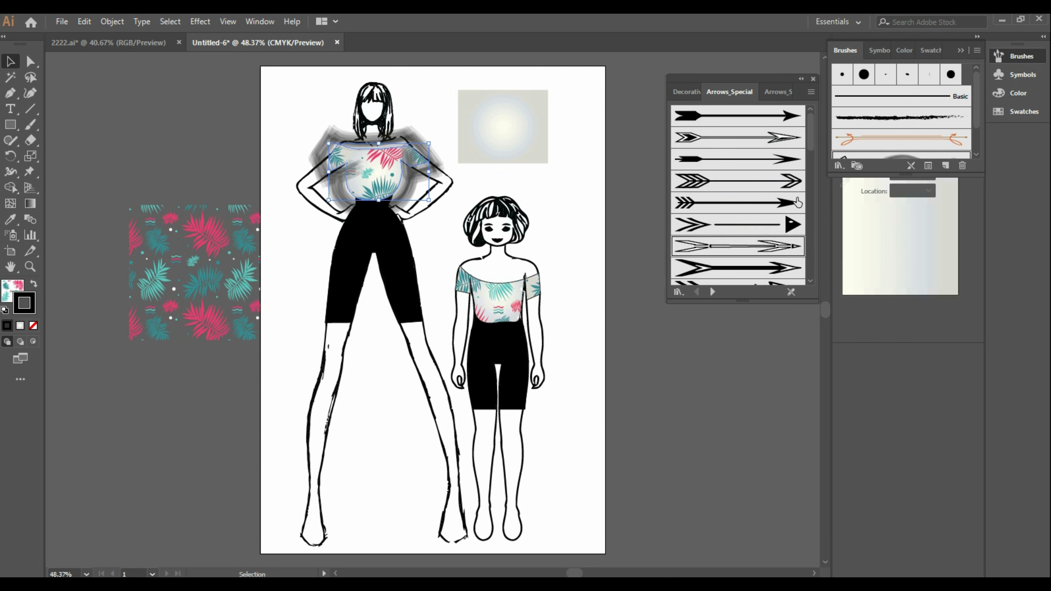
{"action": "left_click", "coordinate": [751, 142]}
{"action": "left_click", "coordinate": [763, 254]}
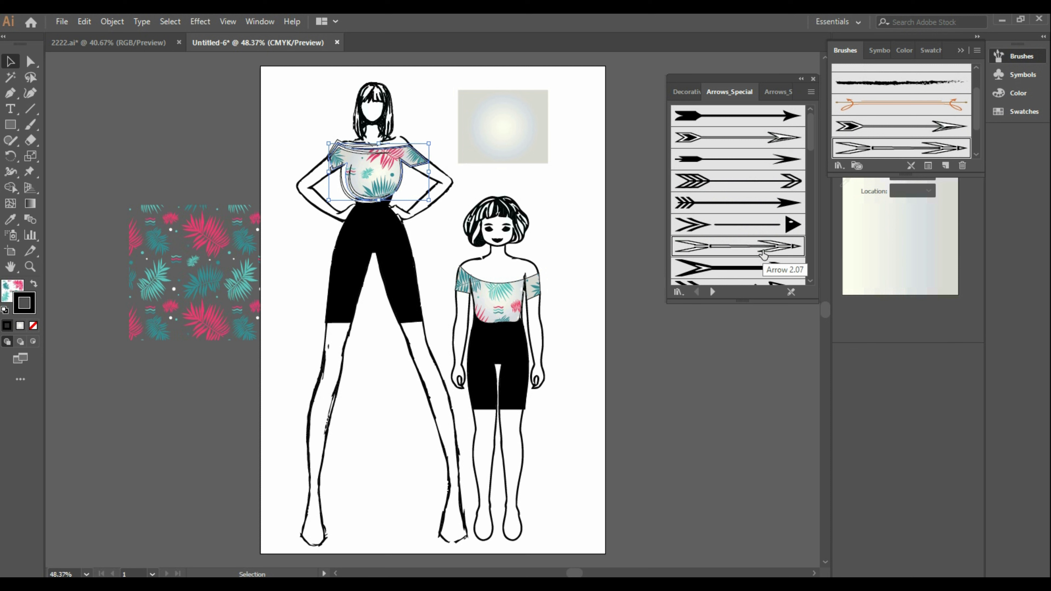
Outline the woman's top with the black knotwork brush at the start of the Decorative_Text Dividers library.
{"action": "left_click", "coordinate": [677, 292]}
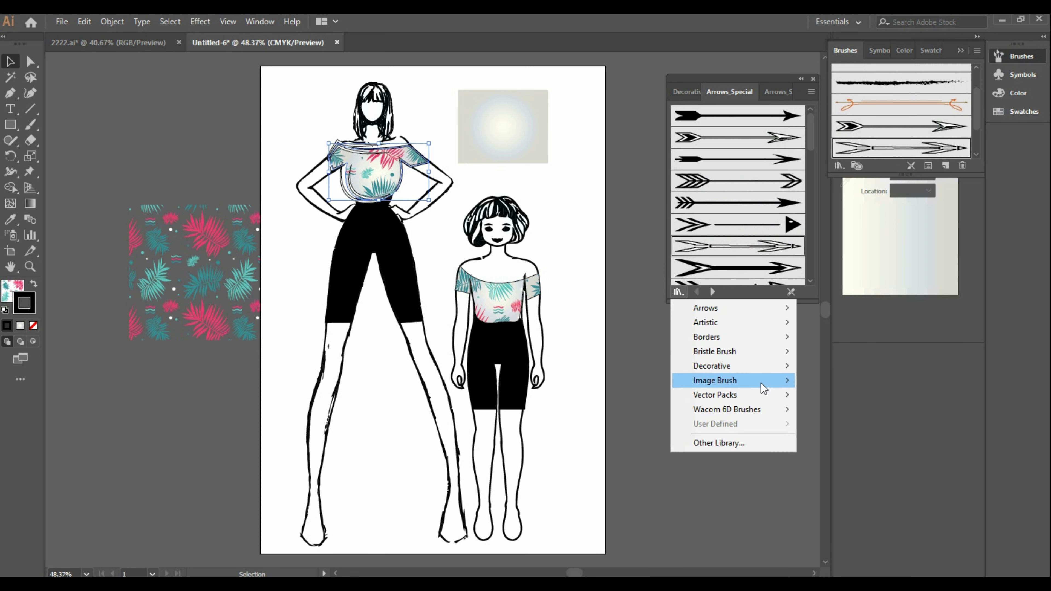
{"action": "mouse_move", "coordinate": [783, 369]}
{"action": "left_click", "coordinate": [848, 395]}
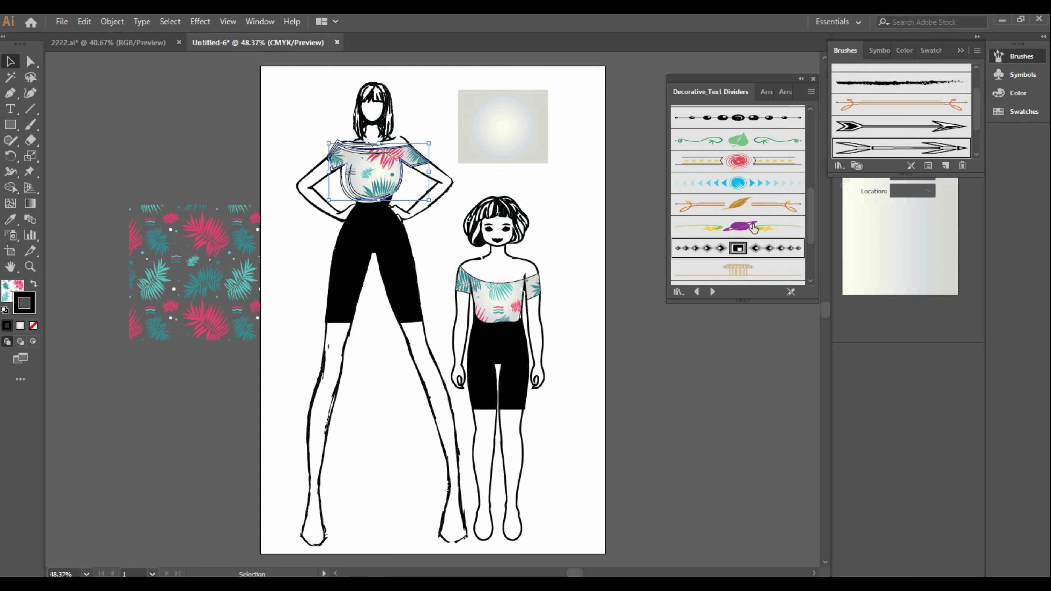
{"action": "scroll", "coordinate": [765, 174], "scroll_direction": "up", "scroll_amount": 3}
{"action": "left_click", "coordinate": [754, 124]}
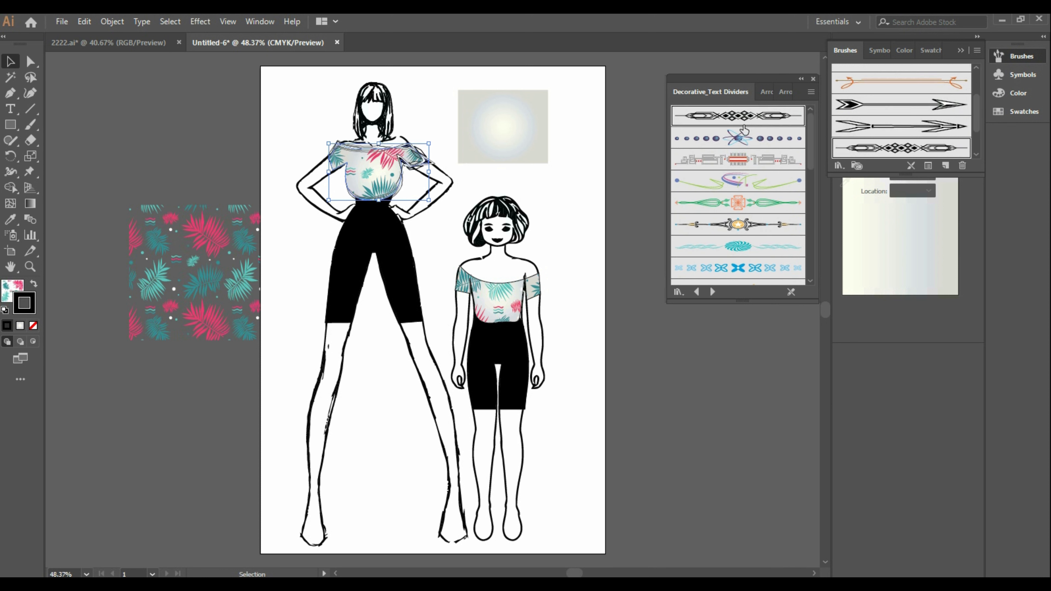
Give the child's top the same black knotwork outline brush as the woman's top.
{"action": "left_click", "coordinate": [494, 295]}
{"action": "left_click", "coordinate": [735, 136]}
{"action": "left_click", "coordinate": [581, 331]}
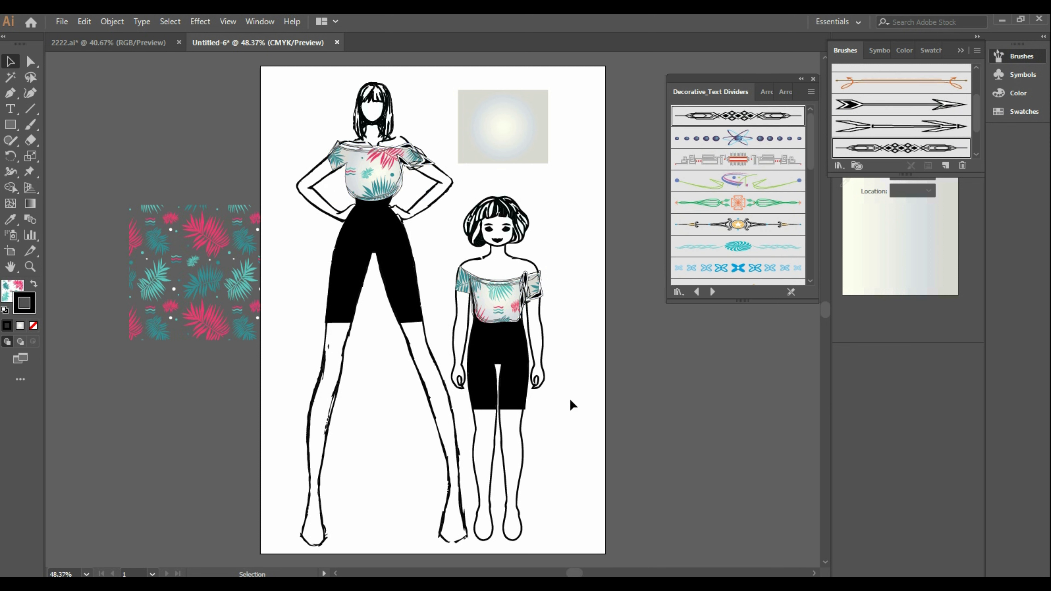
Try the second arrow brush of the Arrows_Special library on the outlines of the woman's and the child's black shorts.
{"action": "left_click", "coordinate": [399, 282]}
{"action": "left_click", "coordinate": [677, 292]}
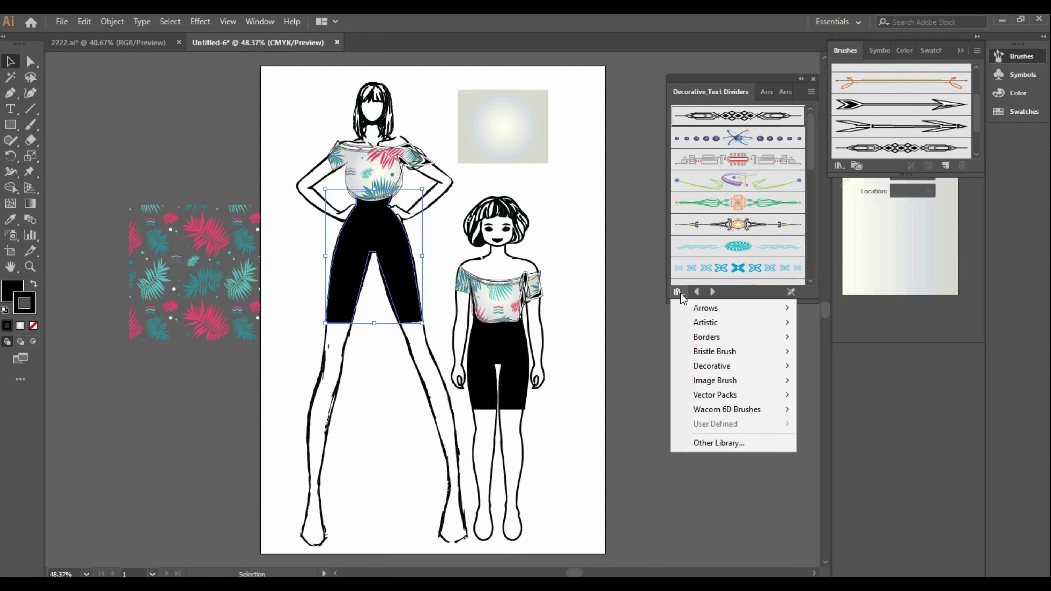
{"action": "mouse_move", "coordinate": [720, 308]}
{"action": "left_click", "coordinate": [815, 322]}
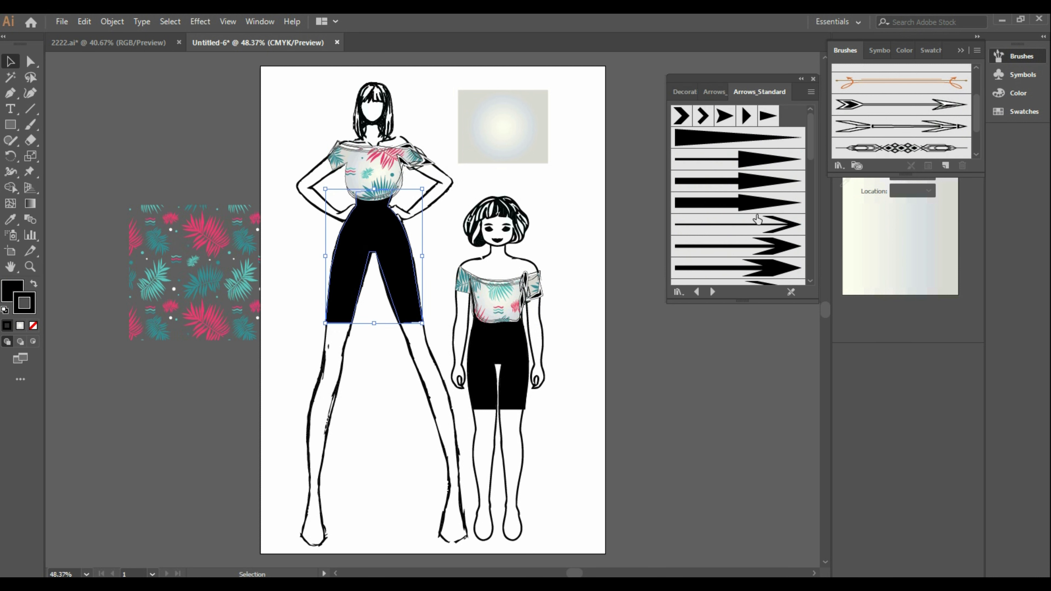
{"action": "left_click", "coordinate": [697, 292]}
{"action": "left_click", "coordinate": [757, 141]}
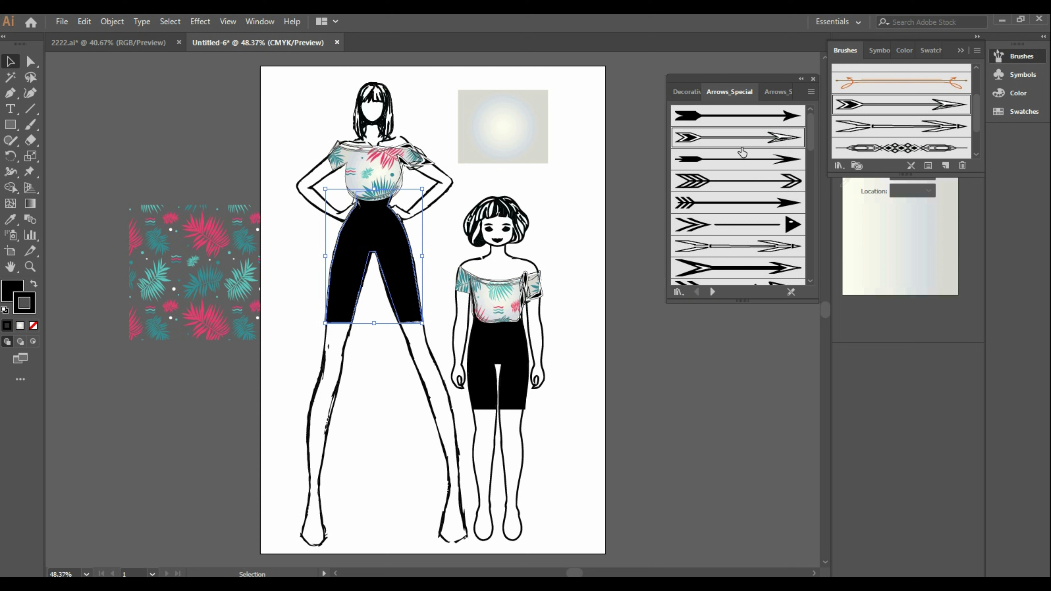
{"action": "left_click", "coordinate": [521, 346]}
{"action": "left_click", "coordinate": [718, 140]}
{"action": "left_click", "coordinate": [575, 285]}
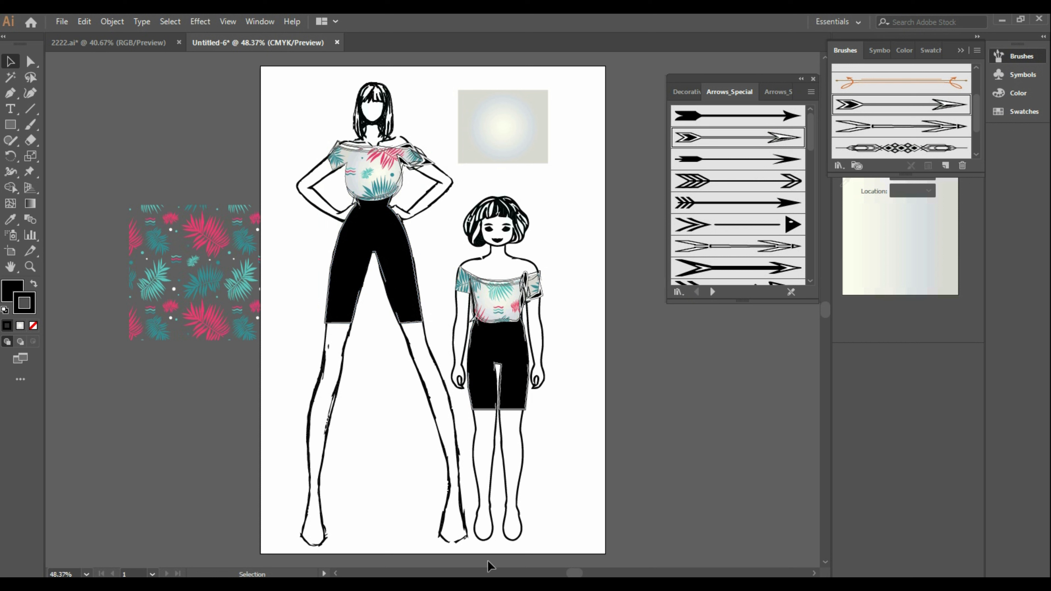
Undo the arrow brush outlines on both pairs of black shorts.
{"action": "key", "text": "ctrl+z"}
{"action": "key", "text": "ctrl+z"}
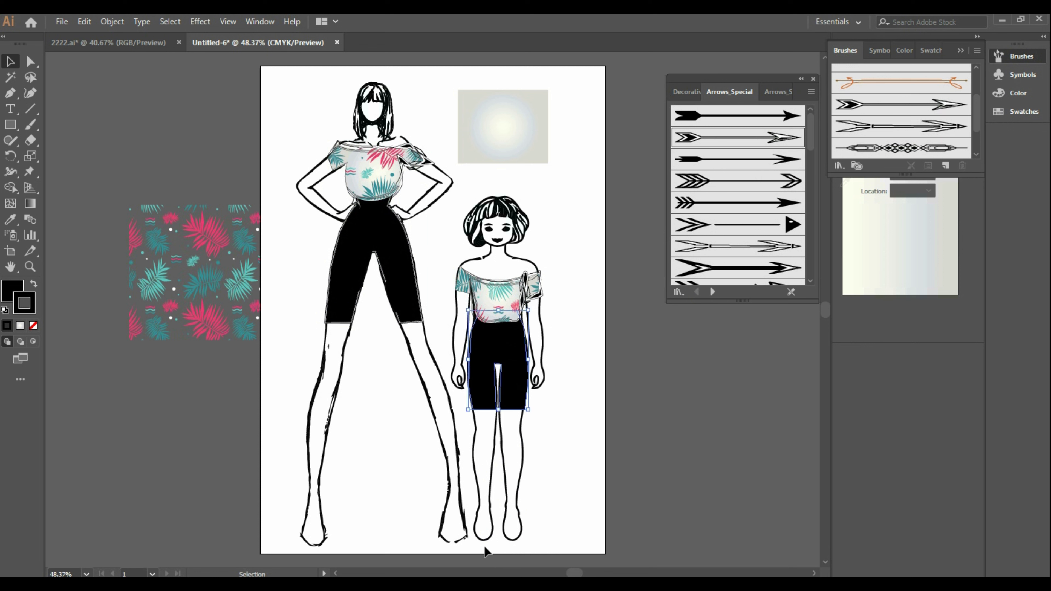
{"action": "left_click", "coordinate": [530, 459]}
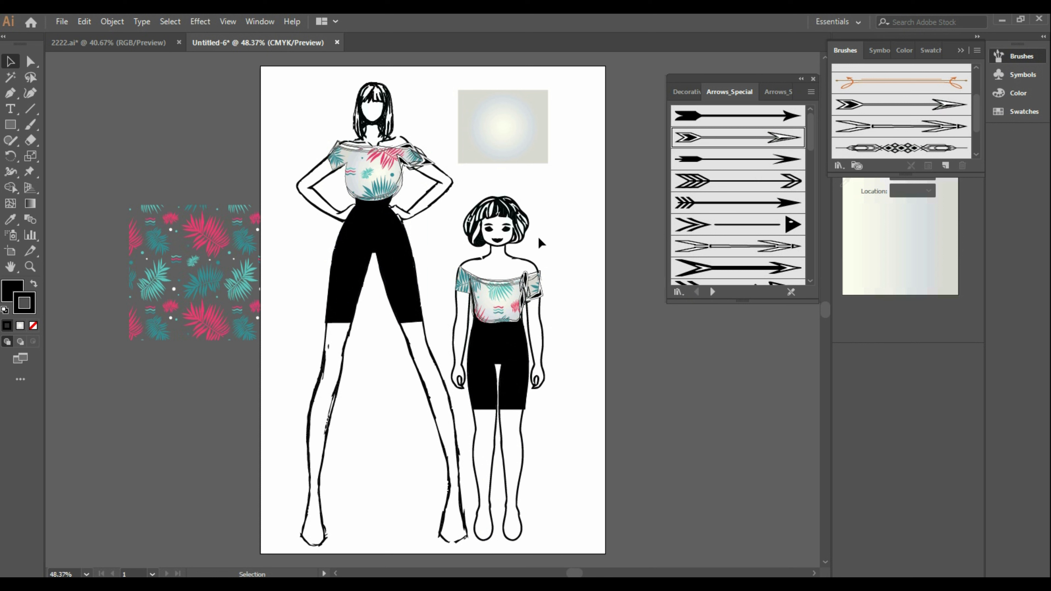
Outline the child's top with the Text Divider 18 brush from the Decorative_Text Dividers library.
{"action": "left_click", "coordinate": [519, 311]}
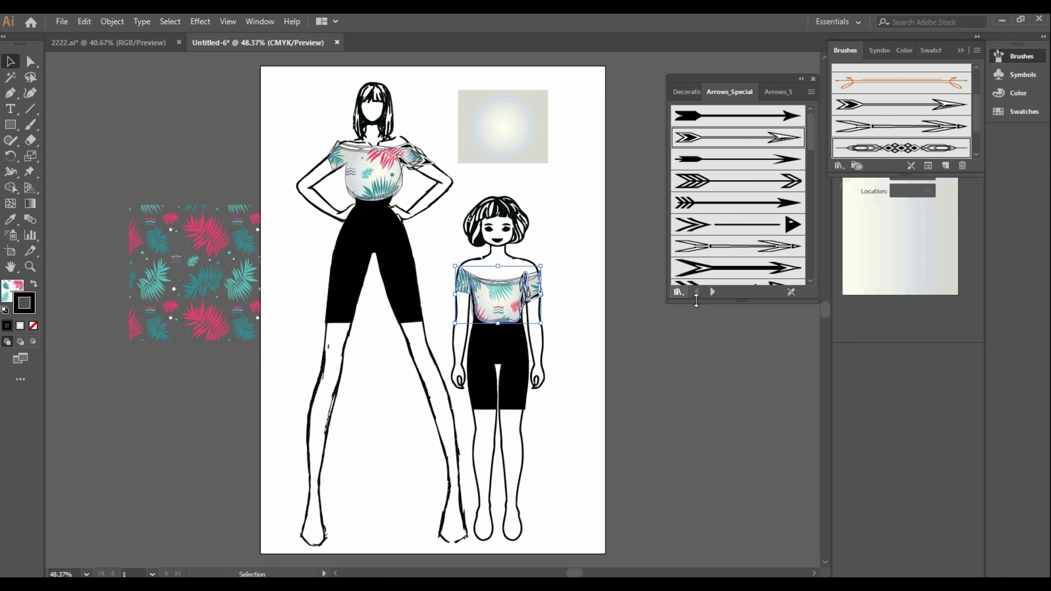
{"action": "left_click", "coordinate": [678, 291]}
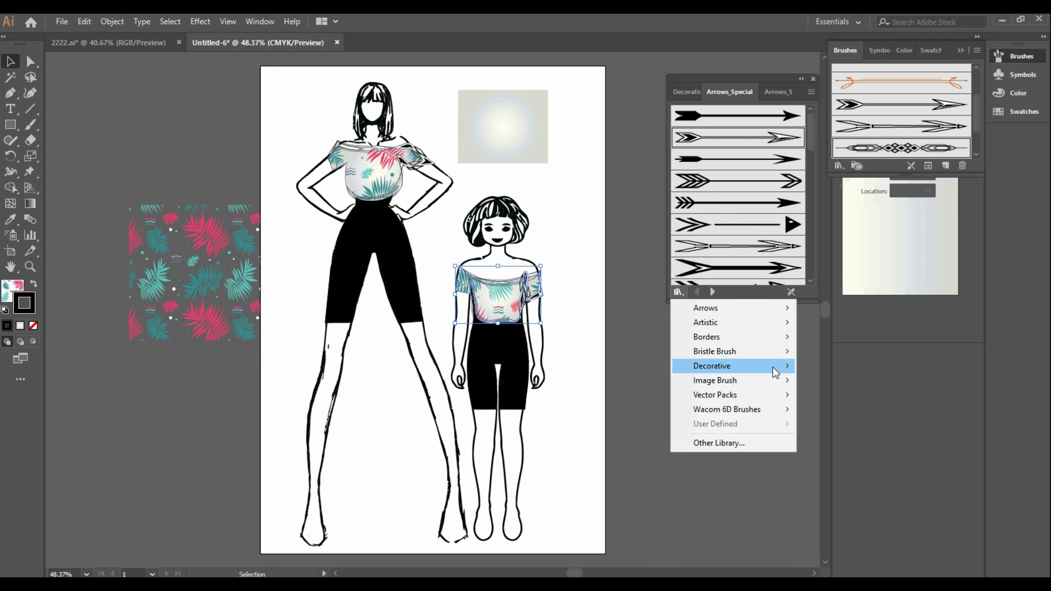
{"action": "mouse_move", "coordinate": [788, 368]}
{"action": "left_click", "coordinate": [840, 397]}
{"action": "scroll", "coordinate": [738, 207], "scroll_direction": "down", "scroll_amount": 5}
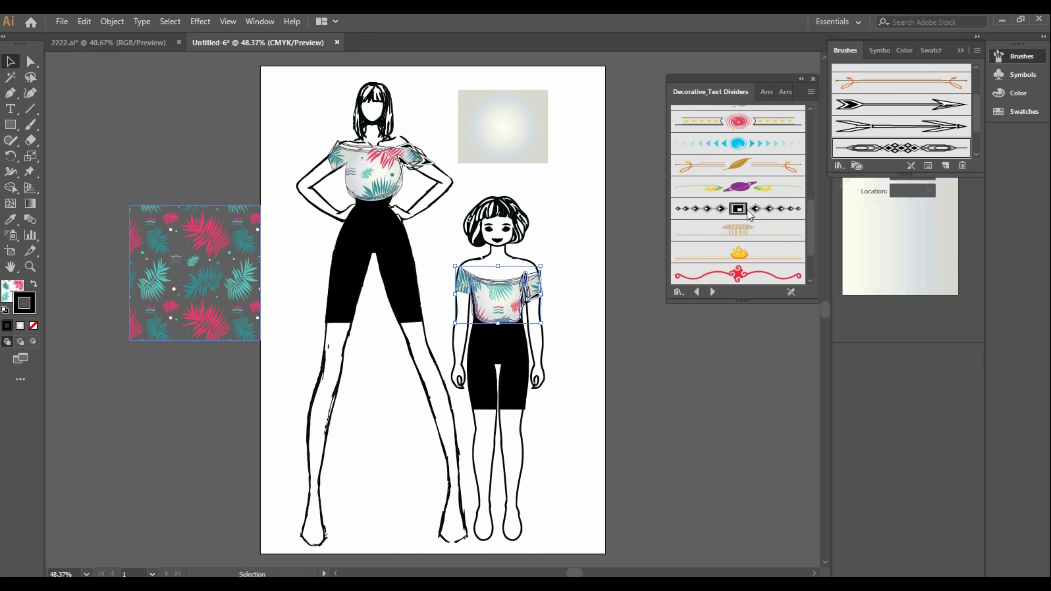
{"action": "left_click", "coordinate": [745, 211]}
Give the woman's top the same Text Divider 18 outline and enlarge it to about 63 by 38 mm.
{"action": "left_click", "coordinate": [407, 170]}
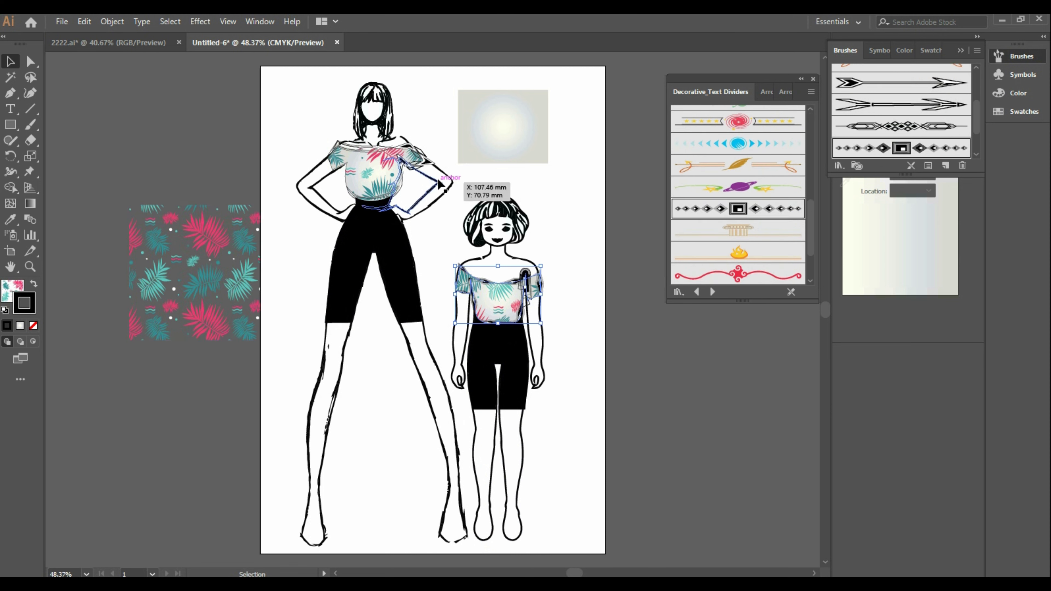
{"action": "left_click", "coordinate": [745, 207]}
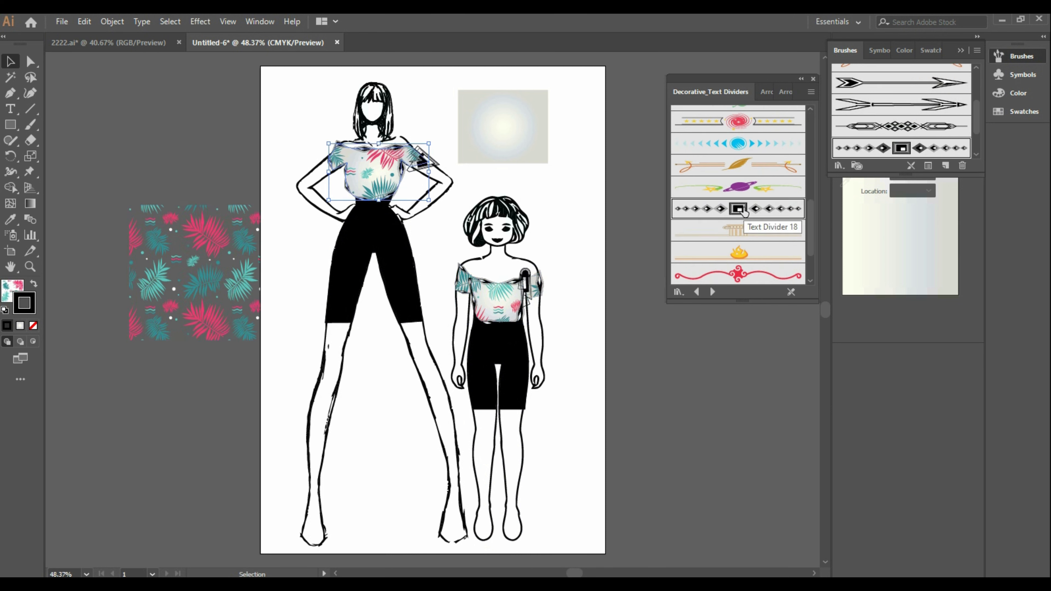
{"action": "left_click", "coordinate": [585, 220]}
{"action": "left_click", "coordinate": [385, 175]}
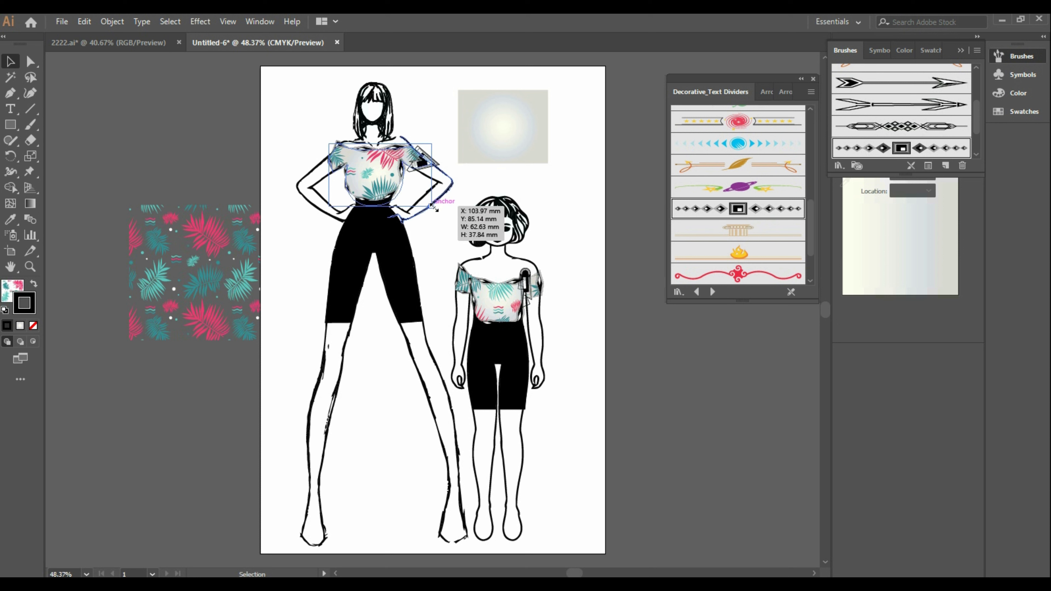
{"action": "left_click", "coordinate": [553, 191]}
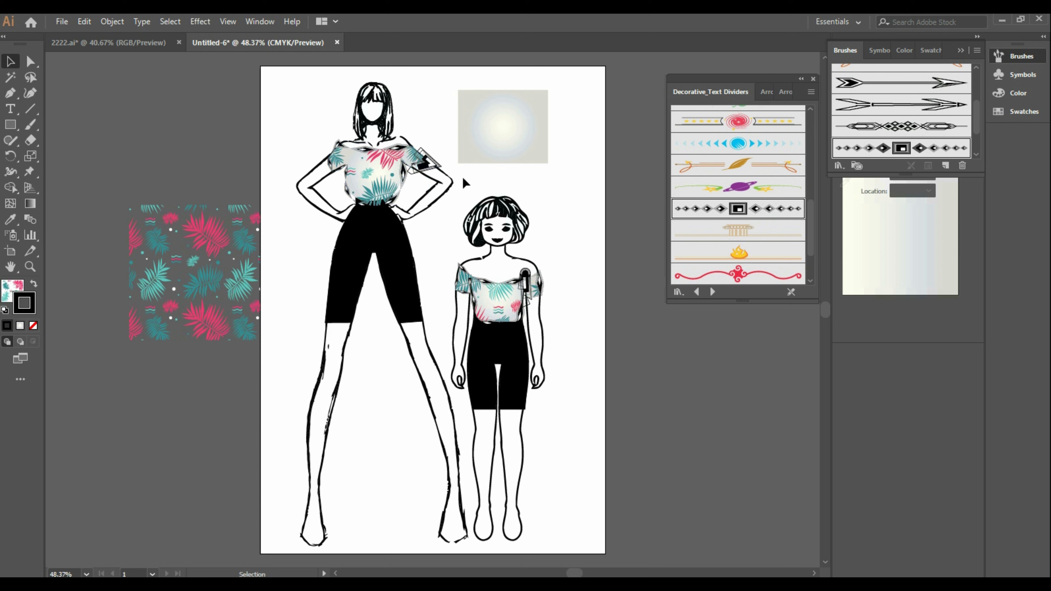
Stretch the child's top slightly upward and nudge it down to sit on the shoulders and waist.
{"action": "left_click", "coordinate": [487, 284]}
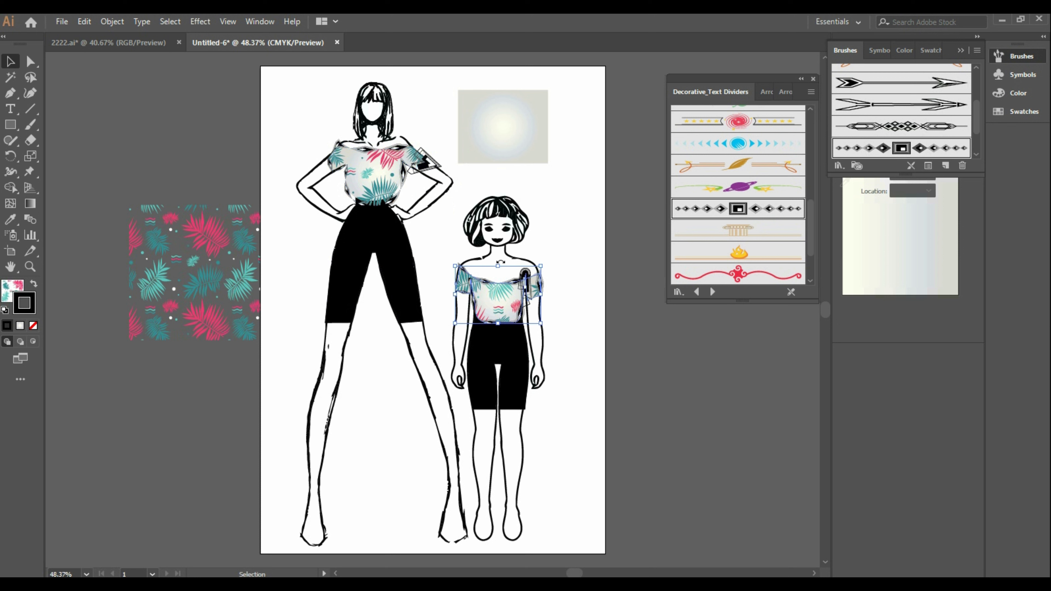
{"action": "left_click_drag", "start_coordinate": [497, 263], "coordinate": [496, 258]}
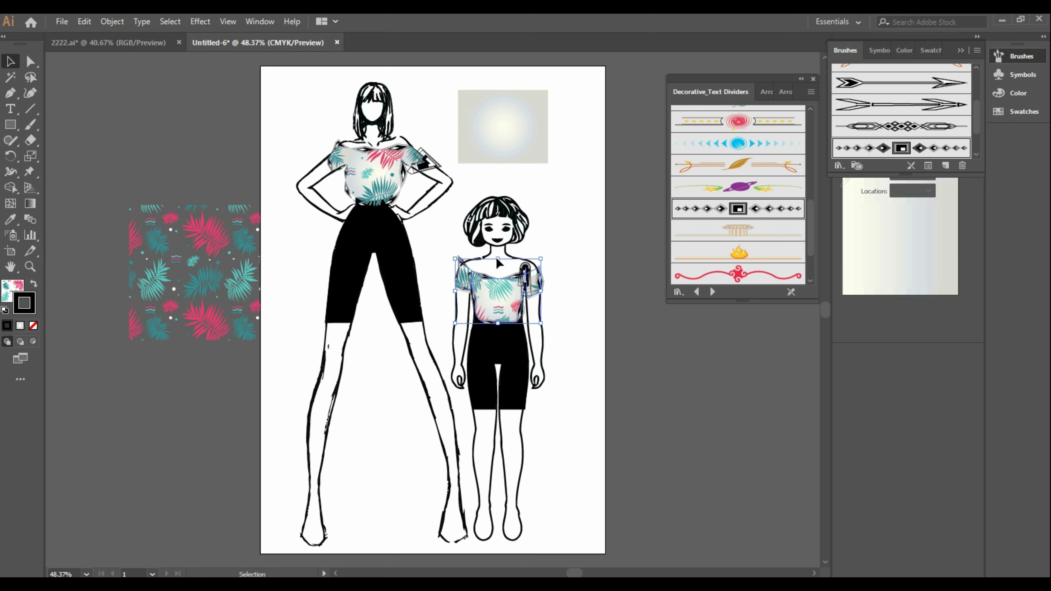
{"action": "key", "text": "Down"}
{"action": "key", "text": "Down"}
{"action": "key", "text": "Down"}
{"action": "key", "text": "Down"}
{"action": "key", "text": "Down"}
{"action": "key", "text": "Down"}
{"action": "key", "text": "Down"}
{"action": "key", "text": "Down"}
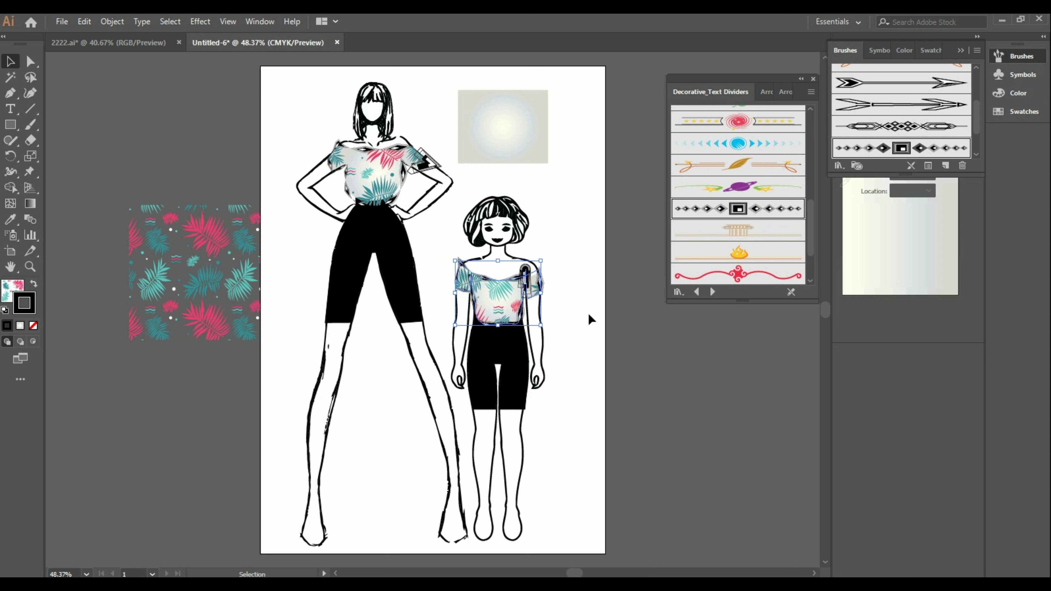
Scale the child's top down slightly from its upper corners to fit the shoulders.
{"action": "left_click_drag", "start_coordinate": [543, 261], "coordinate": [545, 265]}
{"action": "left_click", "coordinate": [583, 260]}
{"action": "left_click", "coordinate": [500, 296]}
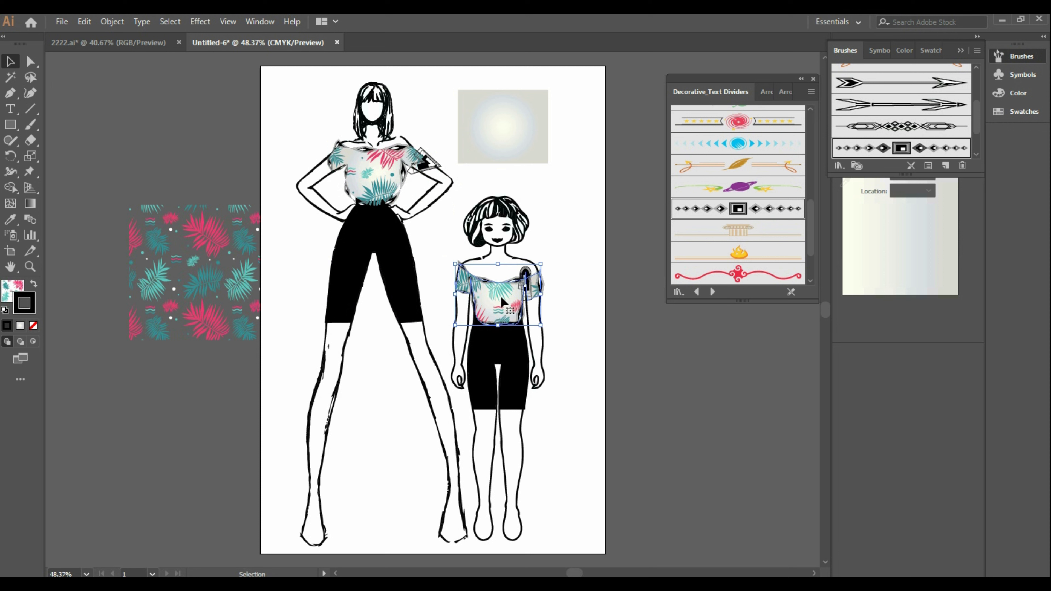
{"action": "left_click_drag", "start_coordinate": [455, 263], "coordinate": [458, 267]}
{"action": "left_click", "coordinate": [569, 322]}
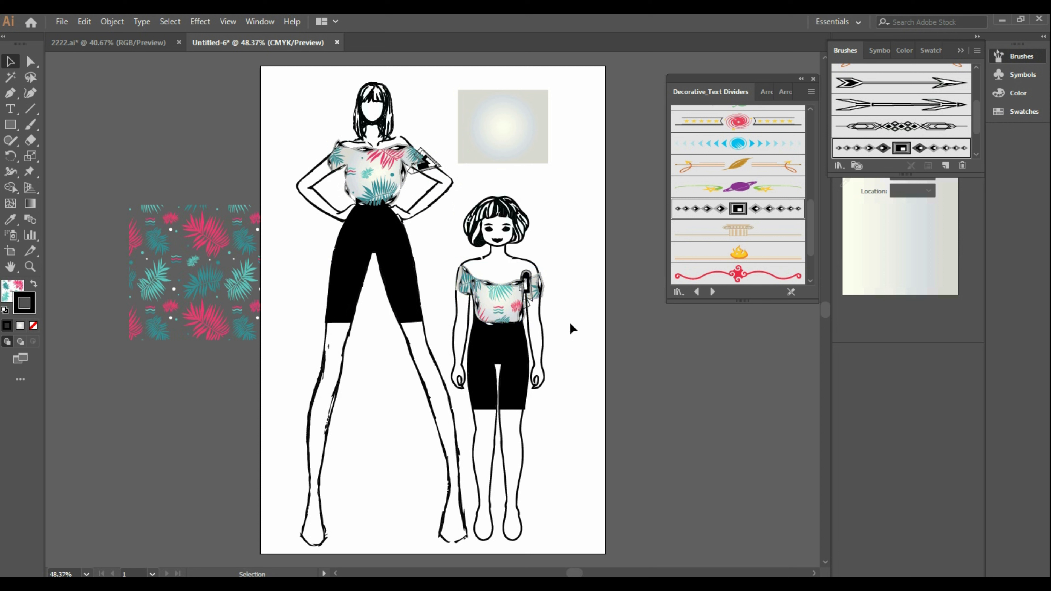
{"action": "left_click", "coordinate": [490, 301]}
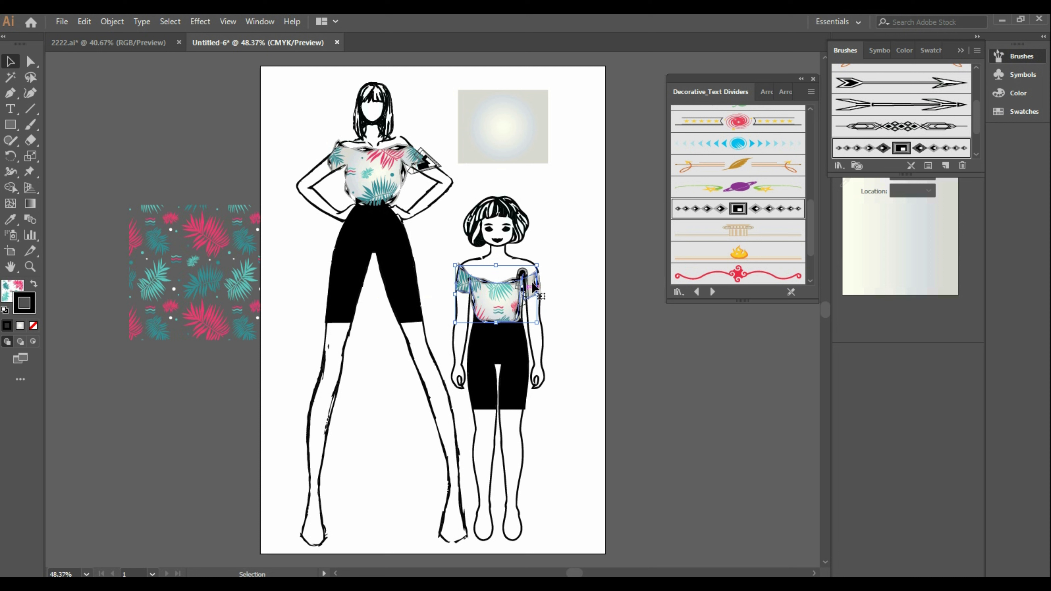
{"action": "left_click", "coordinate": [791, 432]}
Close the brush library and delete the gradient rectangle and the palm-leaf pattern tile beside the figures.
{"action": "left_click", "coordinate": [746, 186]}
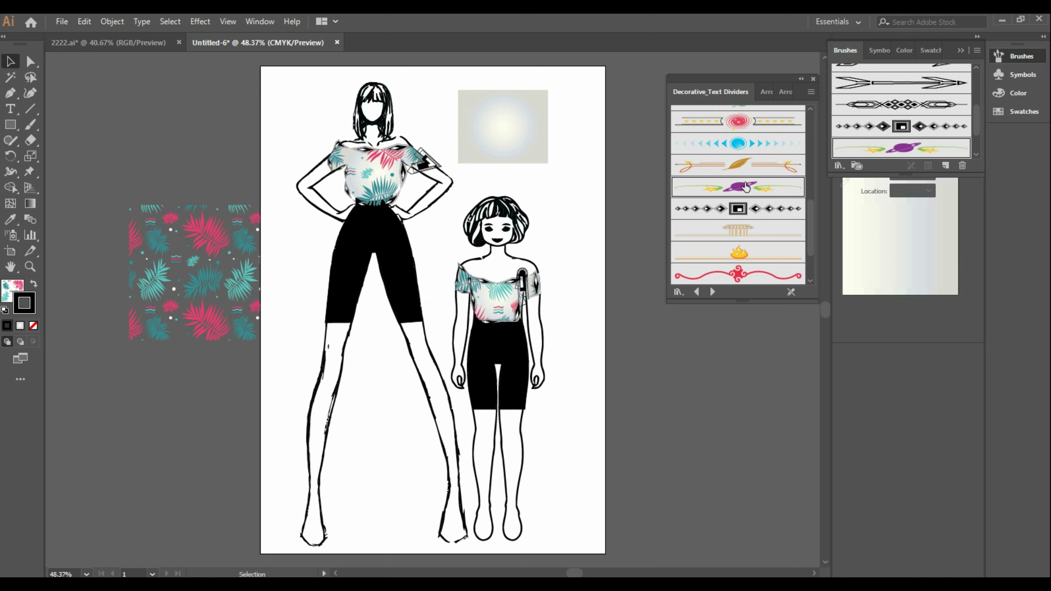
{"action": "left_click", "coordinate": [813, 79]}
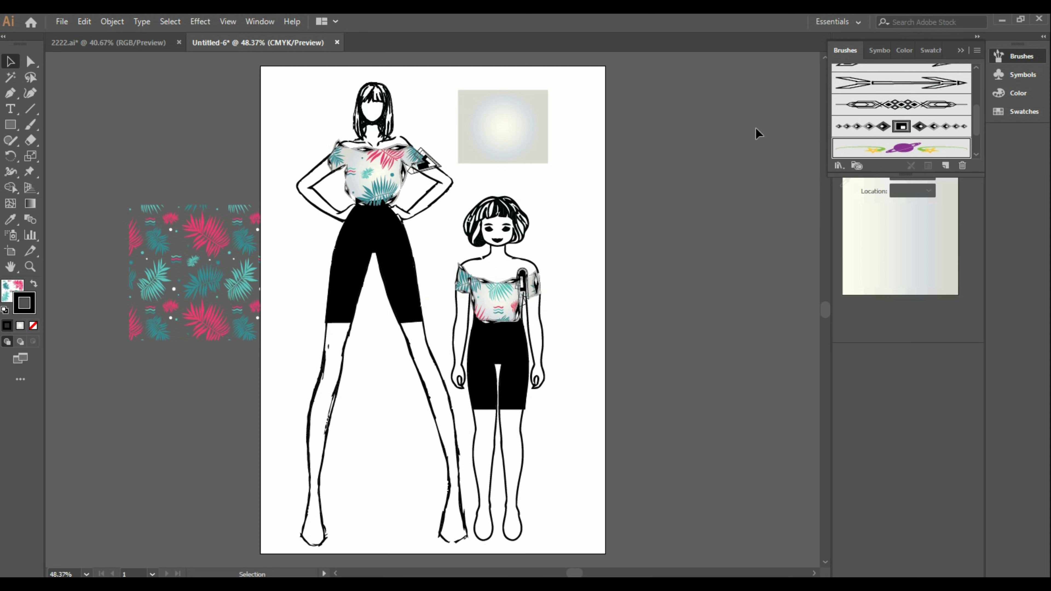
{"action": "left_click", "coordinate": [521, 122]}
{"action": "key", "text": "Delete"}
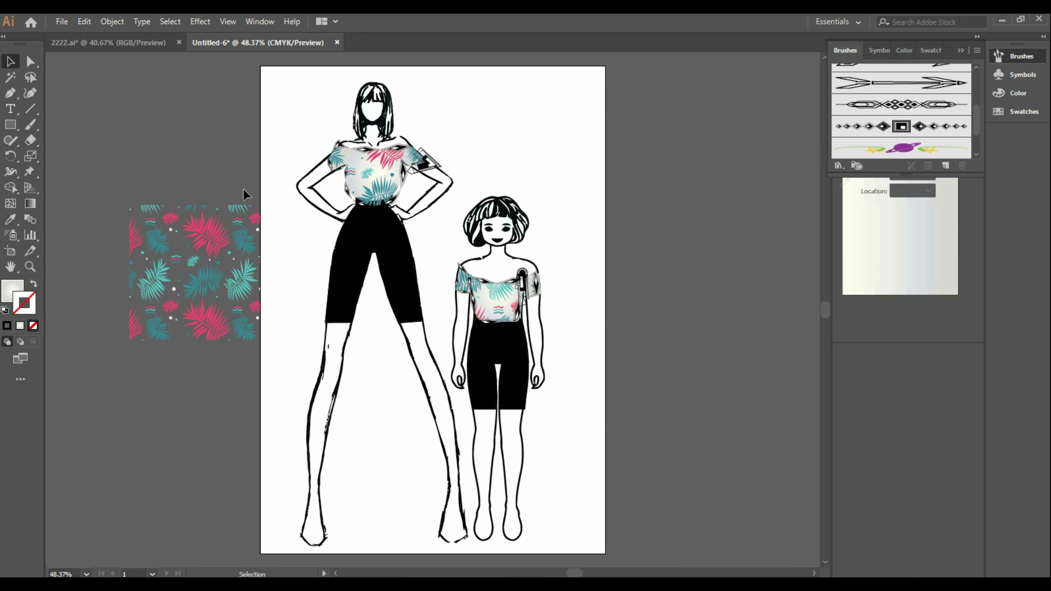
{"action": "left_click", "coordinate": [224, 247]}
{"action": "key", "text": "Delete"}
Draw a 210 by 297 mm rectangle covering the whole artboard and send it behind the figures.
{"action": "key", "text": "m"}
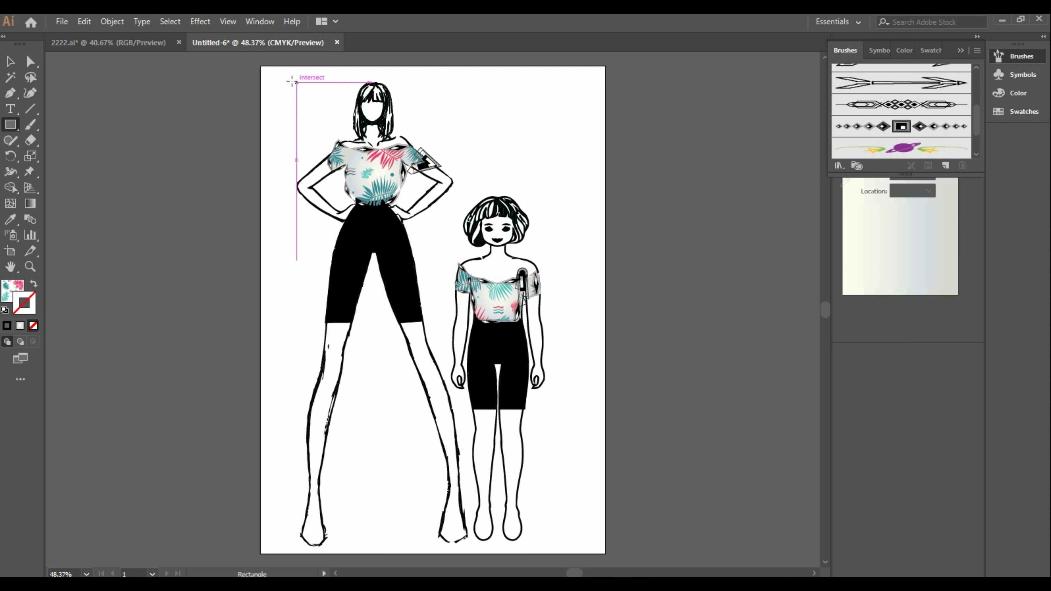
{"action": "left_click_drag", "start_coordinate": [260, 67], "coordinate": [608, 555]}
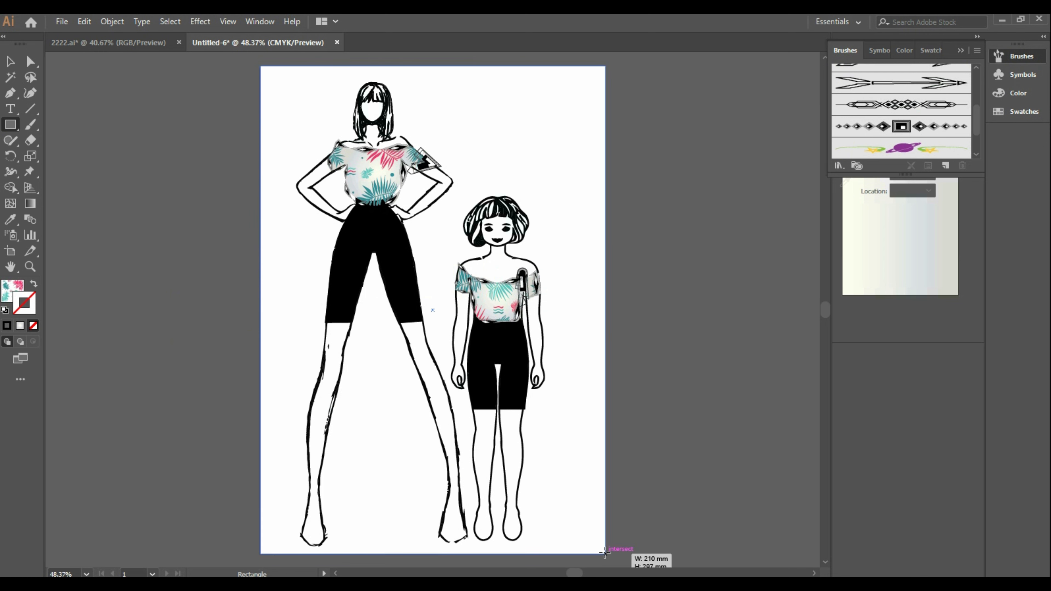
{"action": "left_click", "coordinate": [12, 63]}
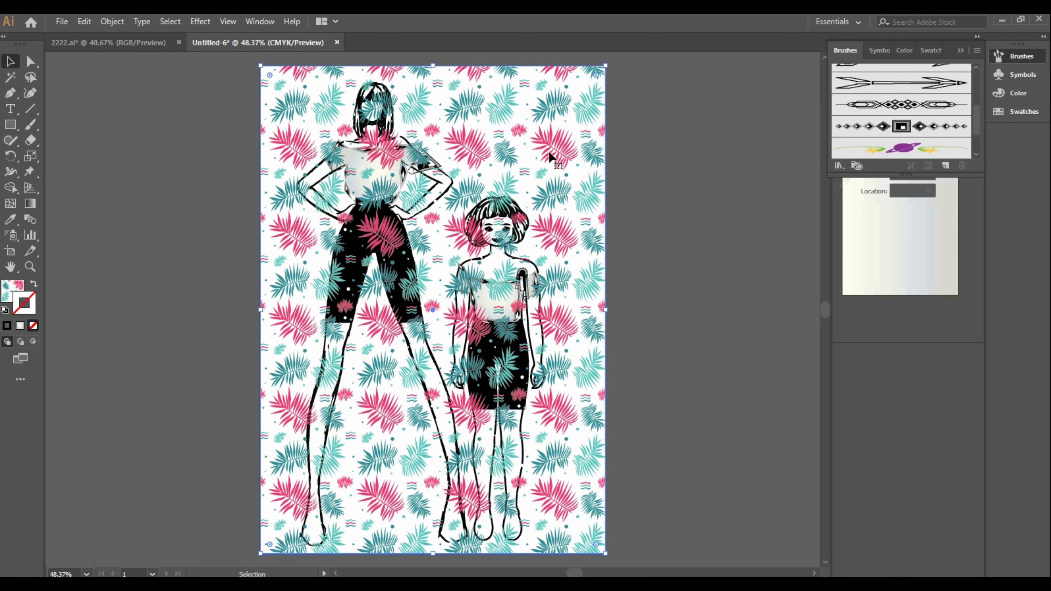
{"action": "right_click", "coordinate": [551, 153]}
{"action": "mouse_move", "coordinate": [637, 359]}
{"action": "left_click", "coordinate": [745, 402]}
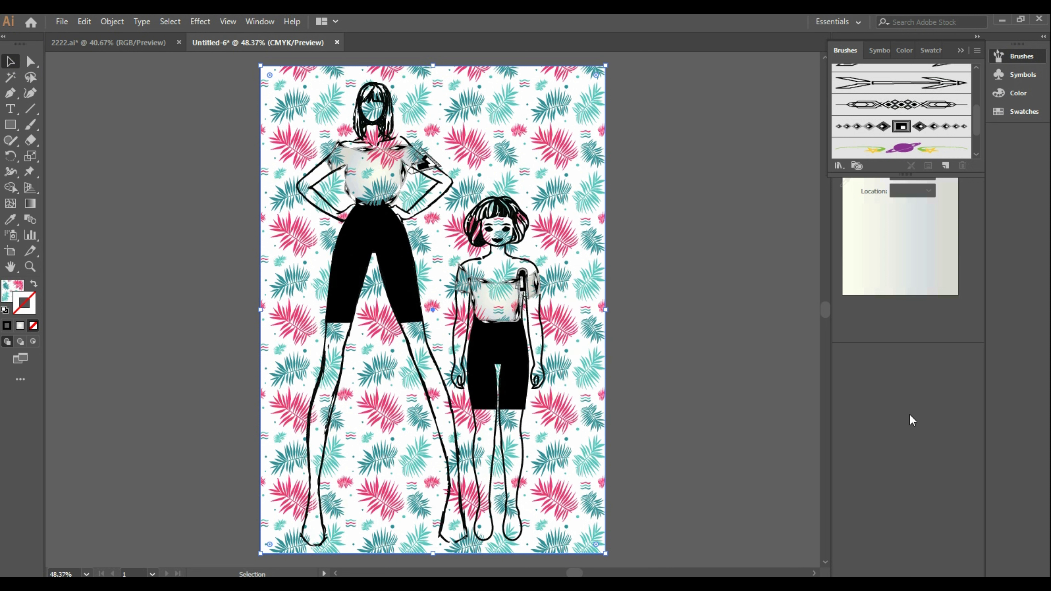
Fill the background rectangle with a brown woven pattern from the Decorative Legacy swatch library, swapping its fill and stroke.
{"action": "left_click", "coordinate": [928, 50]}
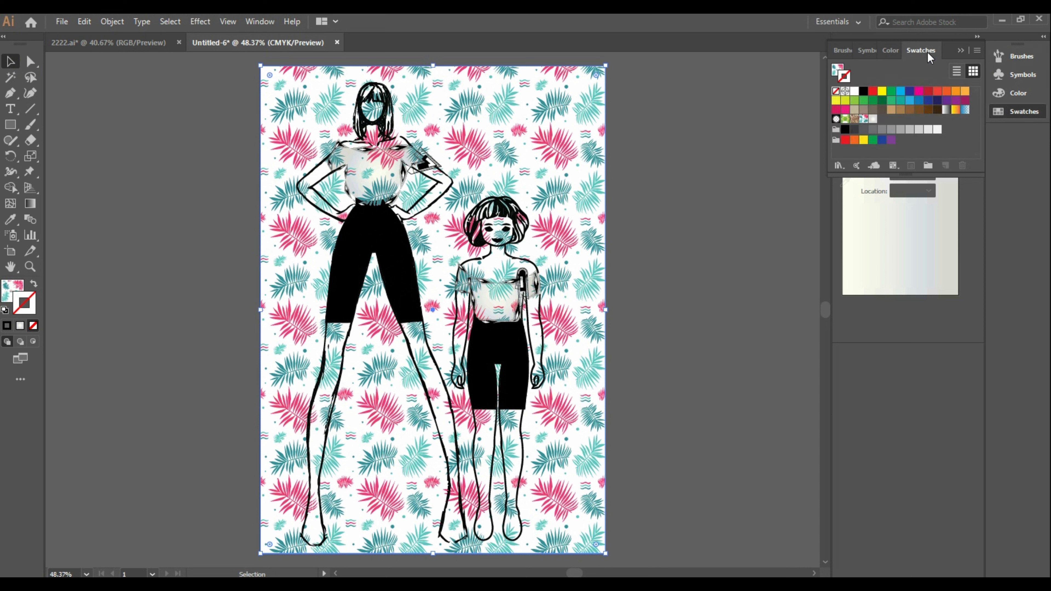
{"action": "left_click", "coordinate": [839, 166]}
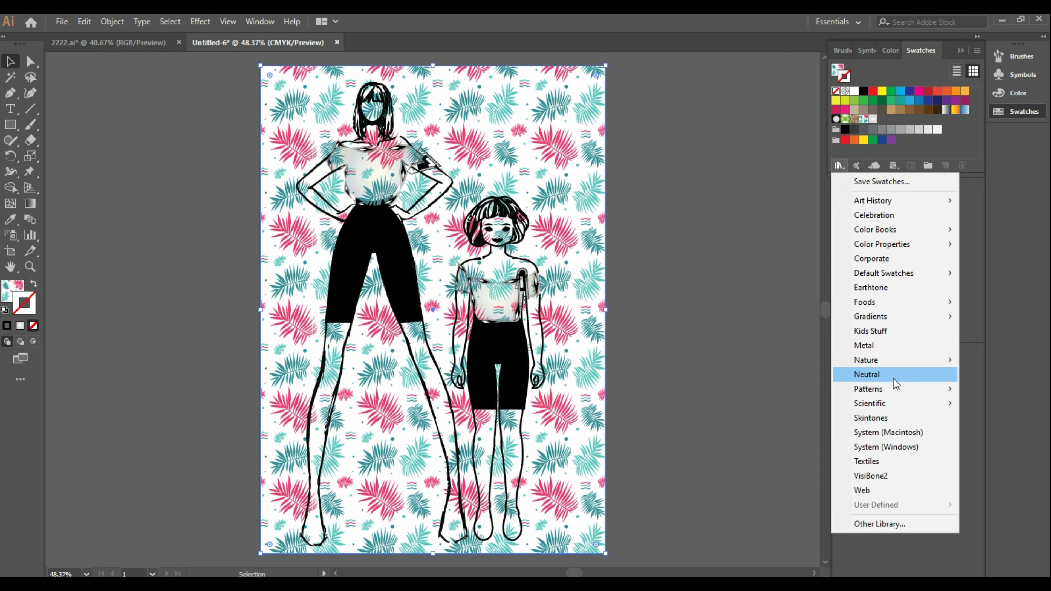
{"action": "mouse_move", "coordinate": [894, 389]}
{"action": "mouse_move", "coordinate": [818, 410]}
{"action": "left_click", "coordinate": [873, 404]}
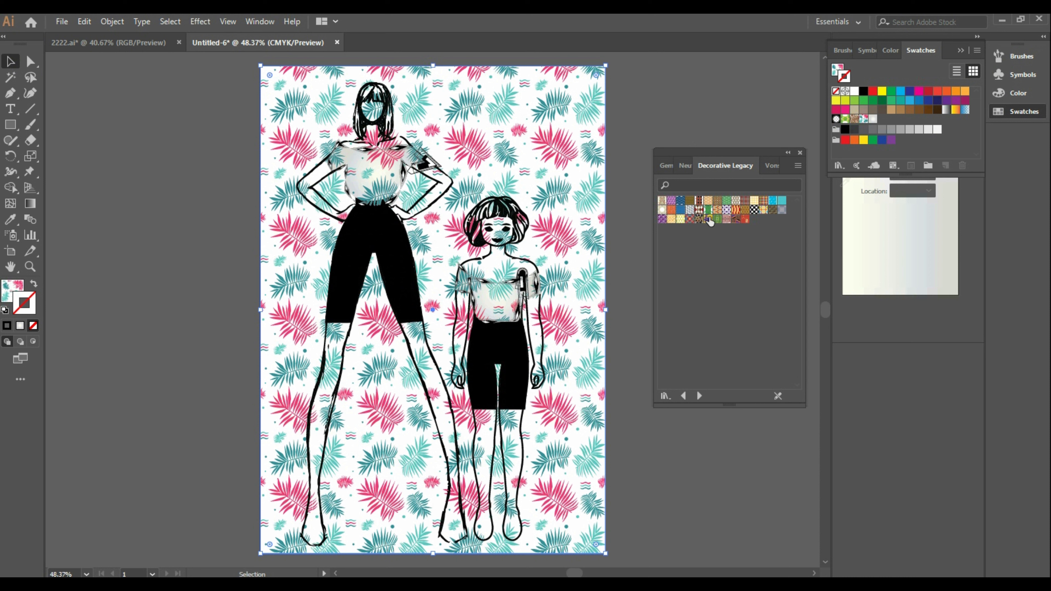
{"action": "left_click", "coordinate": [736, 201]}
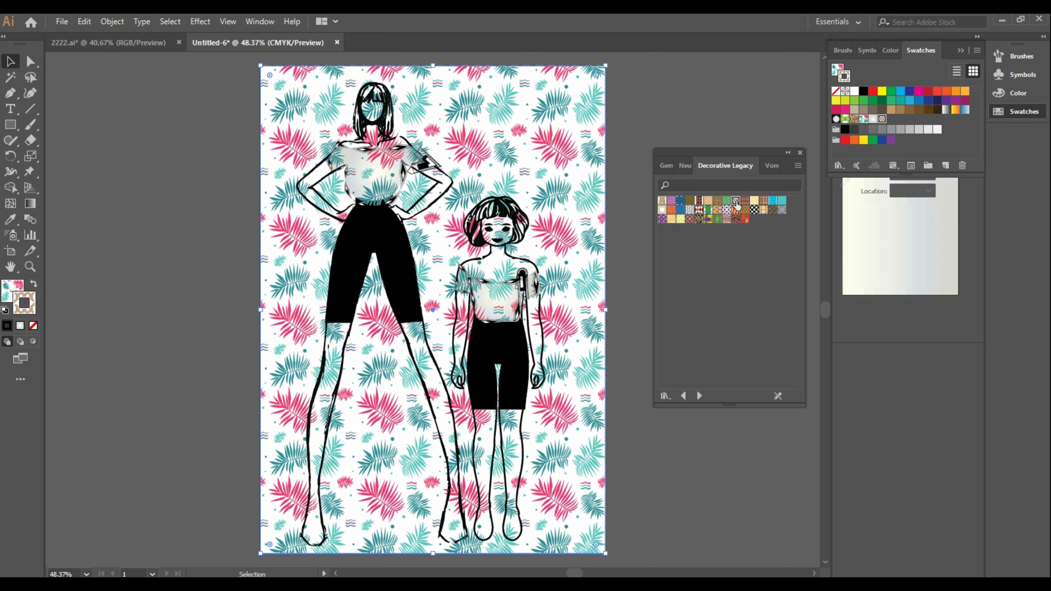
{"action": "left_click", "coordinate": [17, 291]}
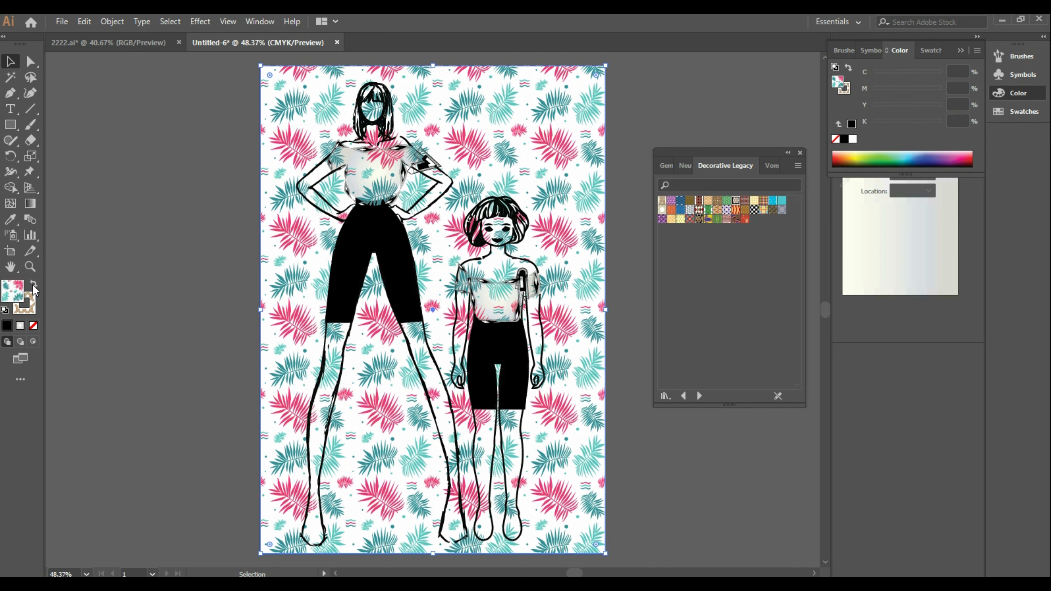
{"action": "left_click", "coordinate": [33, 284]}
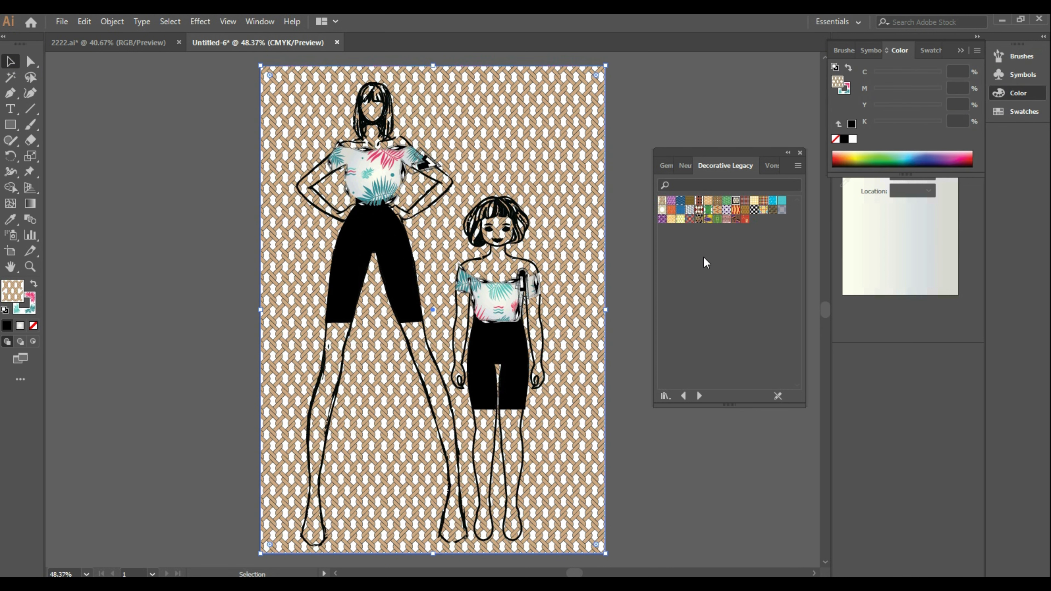
Try orange, yellow, green and red Decorative Legacy patterns as the background fill, ending with Squares Japanese Color.
{"action": "left_click", "coordinate": [707, 201]}
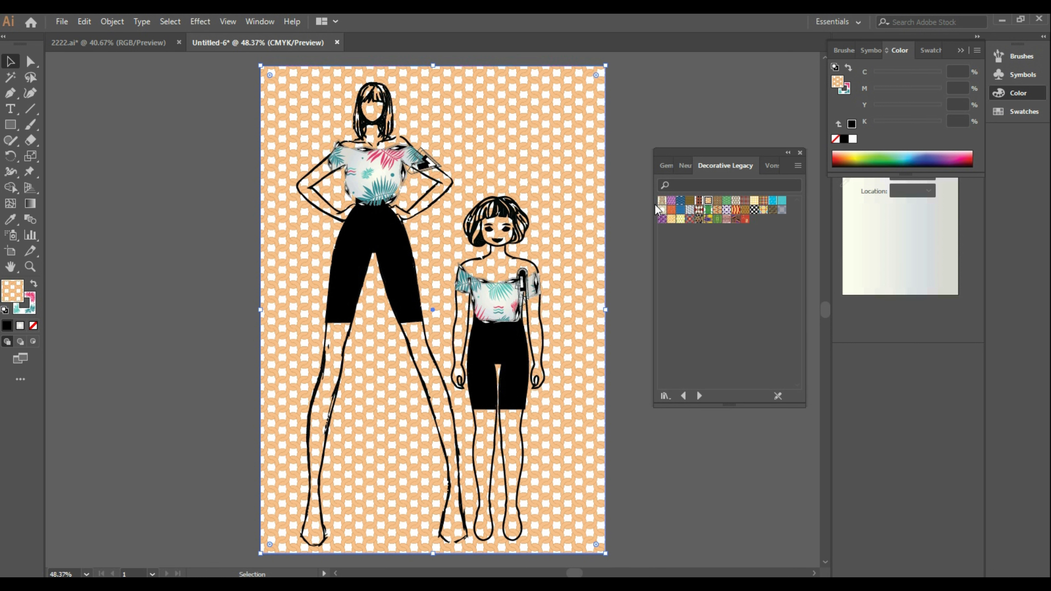
{"action": "left_click", "coordinate": [680, 218]}
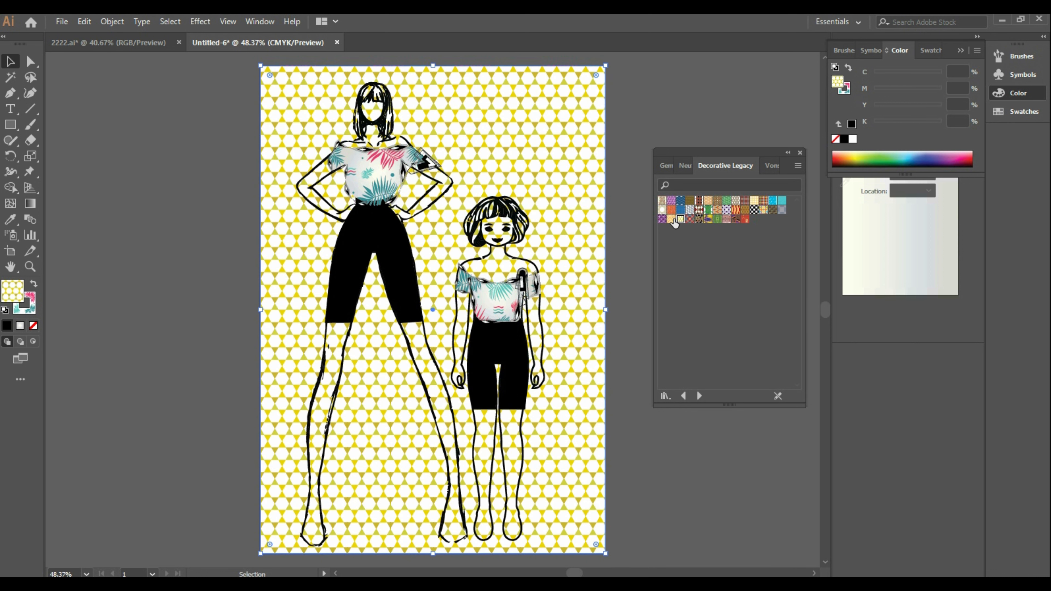
{"action": "left_click", "coordinate": [672, 220]}
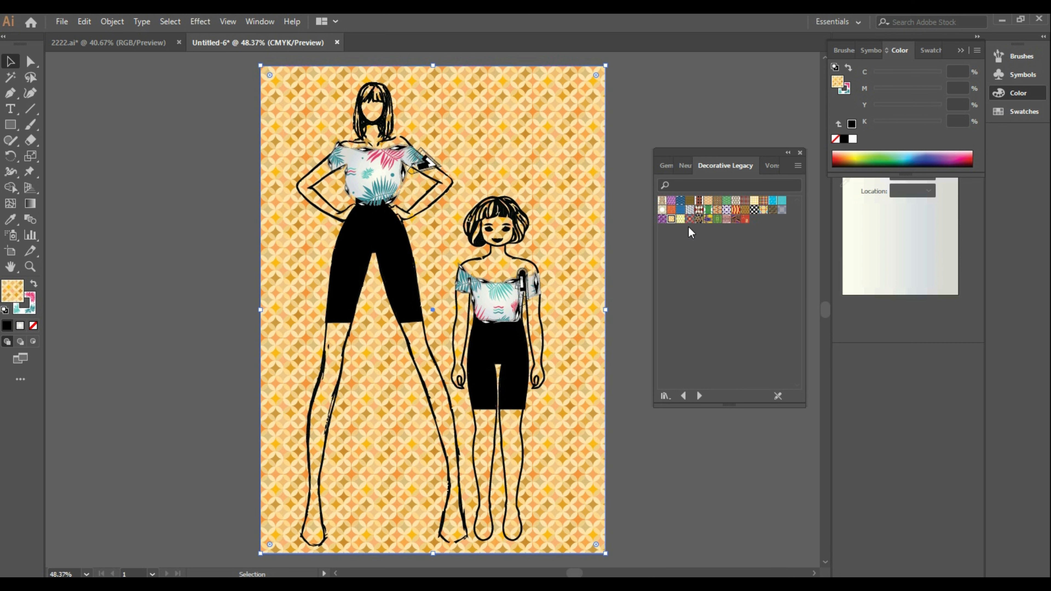
{"action": "left_click", "coordinate": [718, 220]}
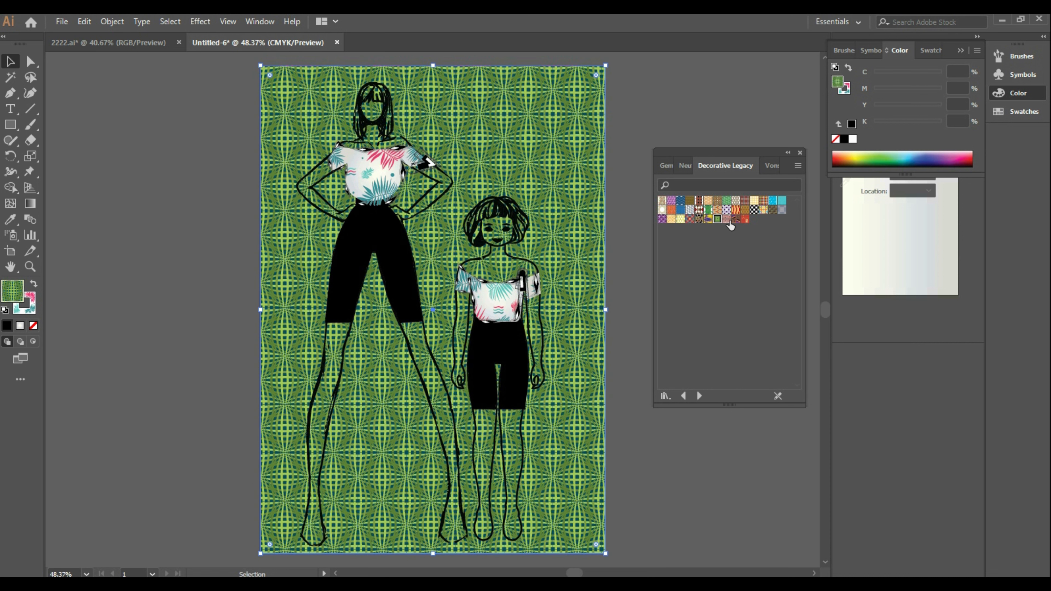
{"action": "left_click", "coordinate": [726, 219]}
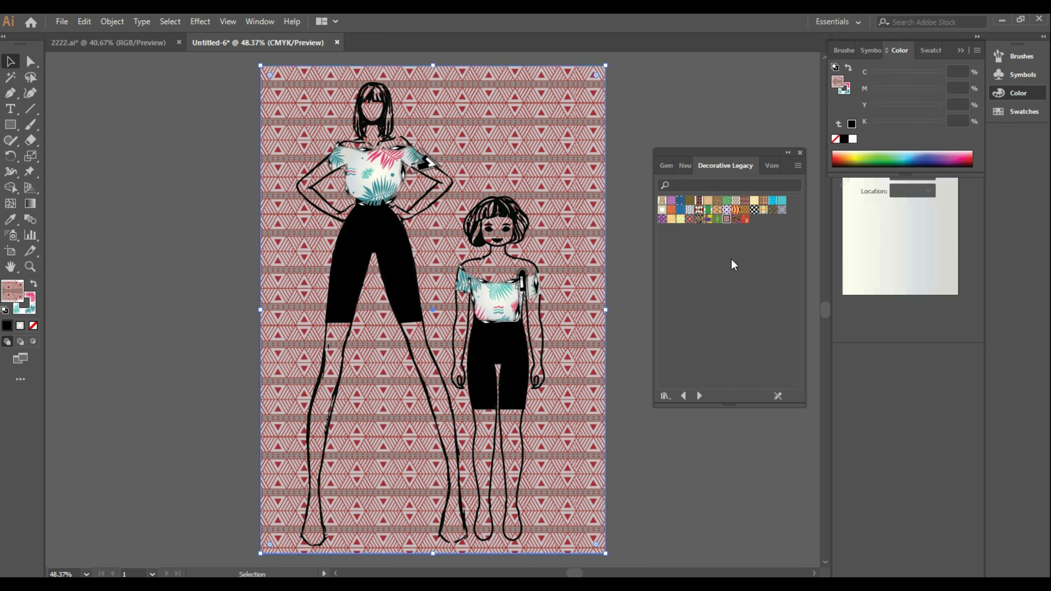
{"action": "left_click", "coordinate": [736, 219]}
{"action": "left_click", "coordinate": [745, 219]}
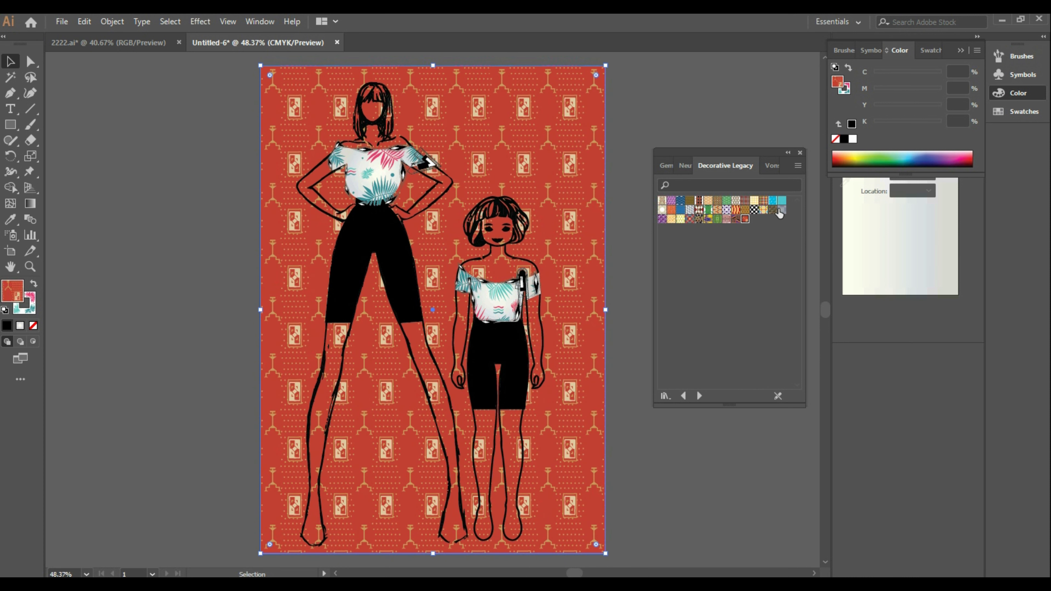
{"action": "left_click", "coordinate": [781, 210]}
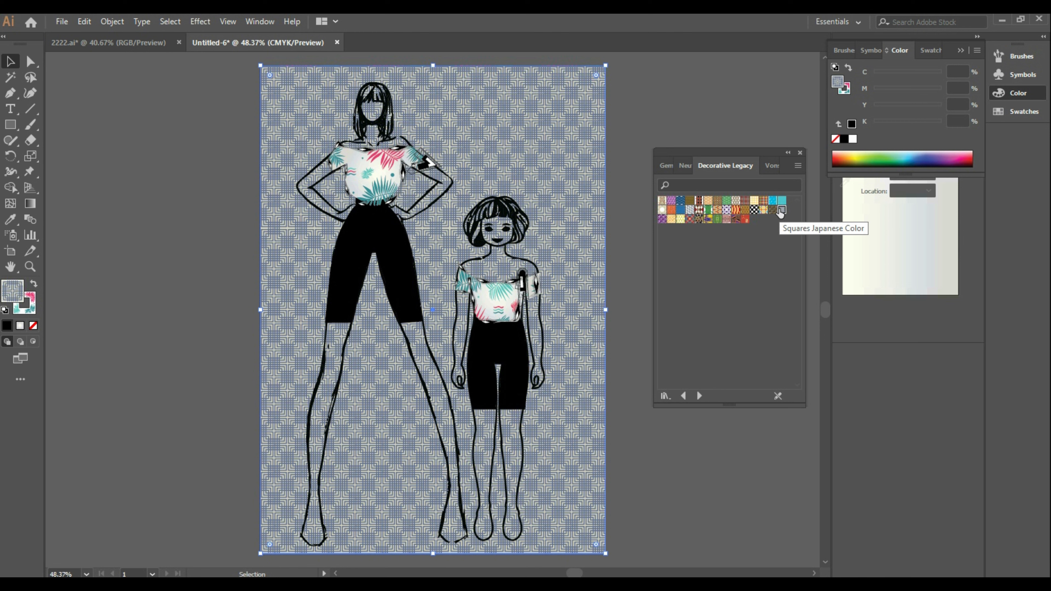